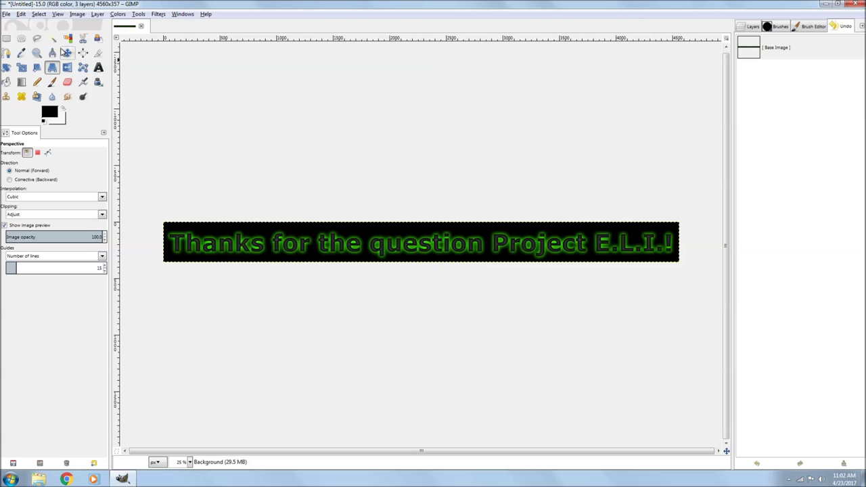
Close the green-glow 'Thanks for the question Project E.L.I.!' image, discarding its changes
left_click(142, 26)
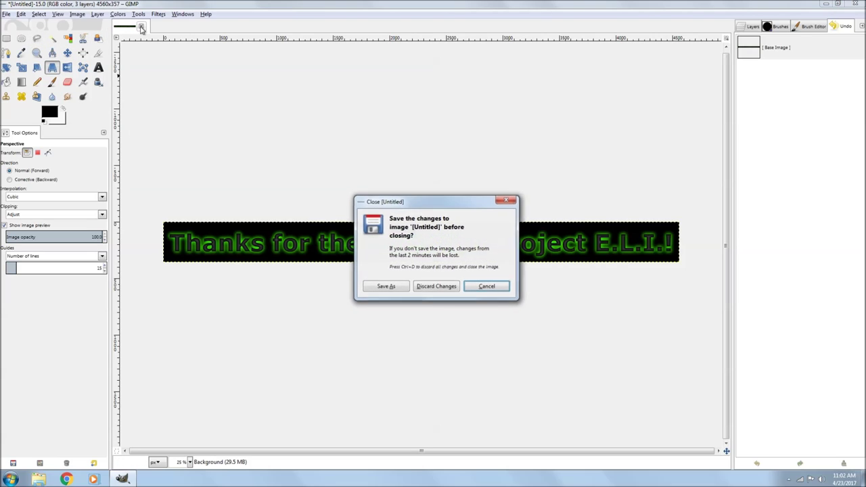
left_click(429, 287)
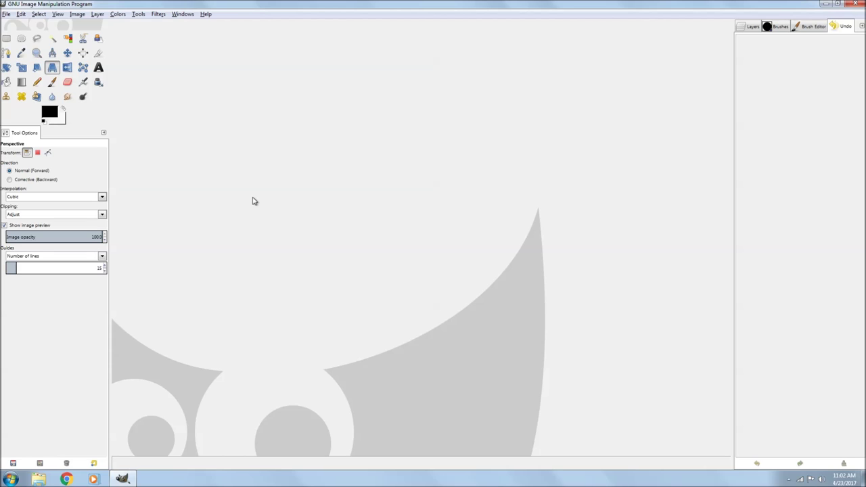
left_click(6, 14)
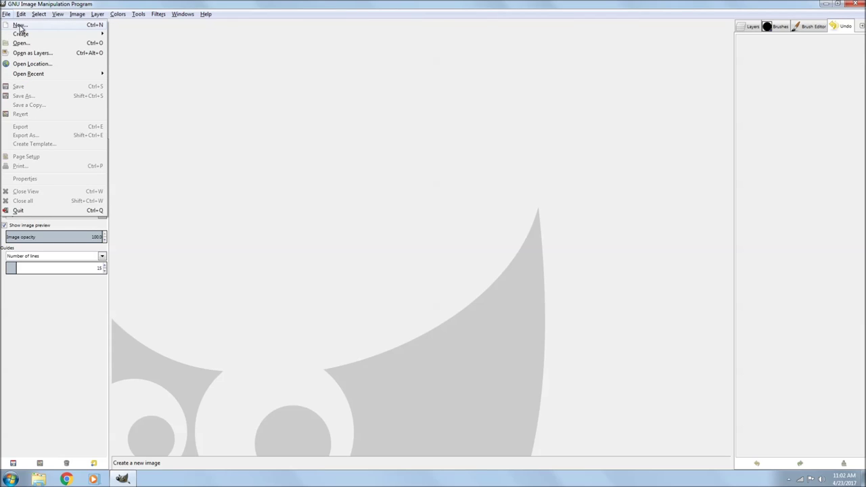
mouse_move(21, 34)
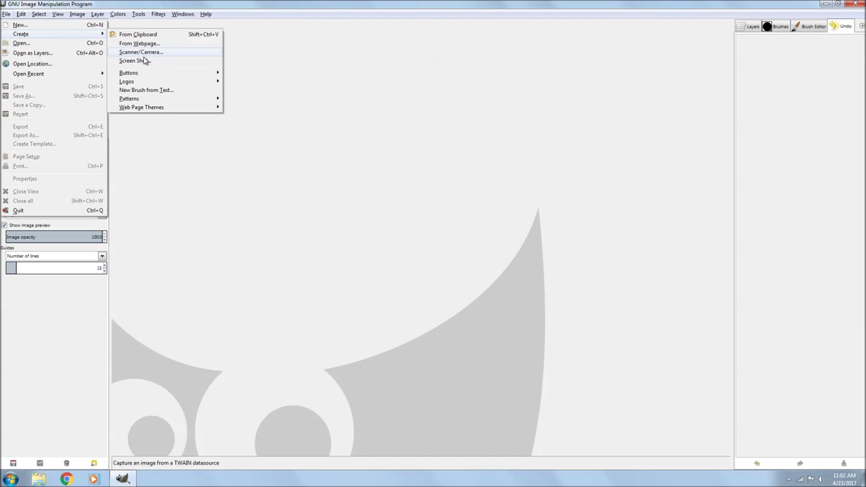
mouse_move(141, 75)
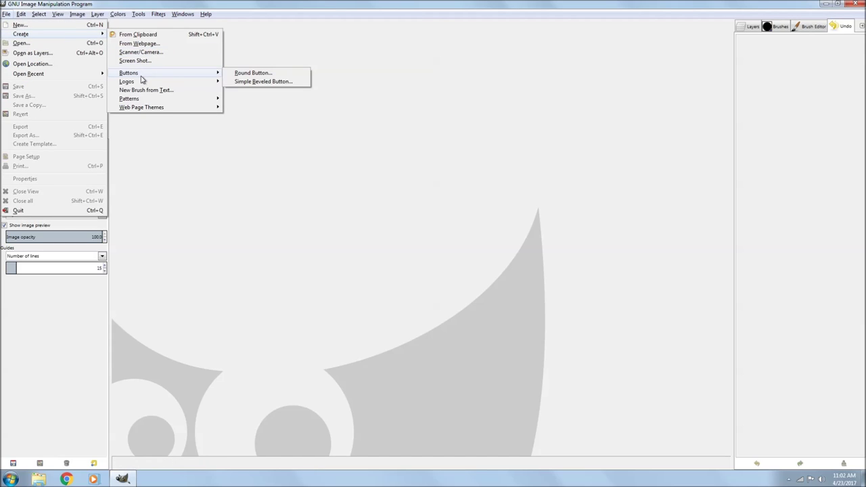
left_click(251, 73)
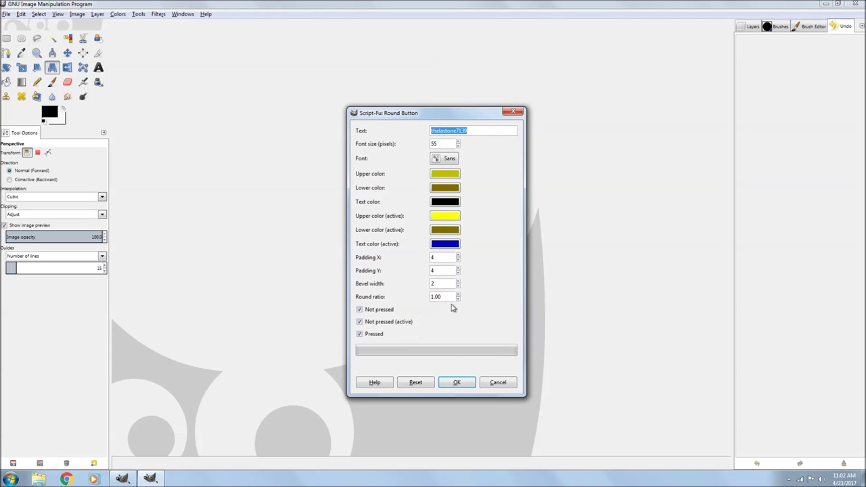
left_click(454, 384)
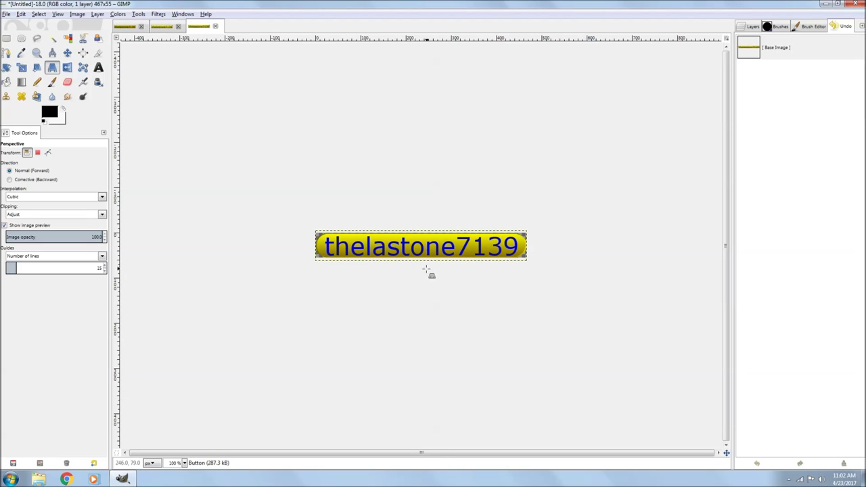
left_click(140, 27)
left_click(441, 288)
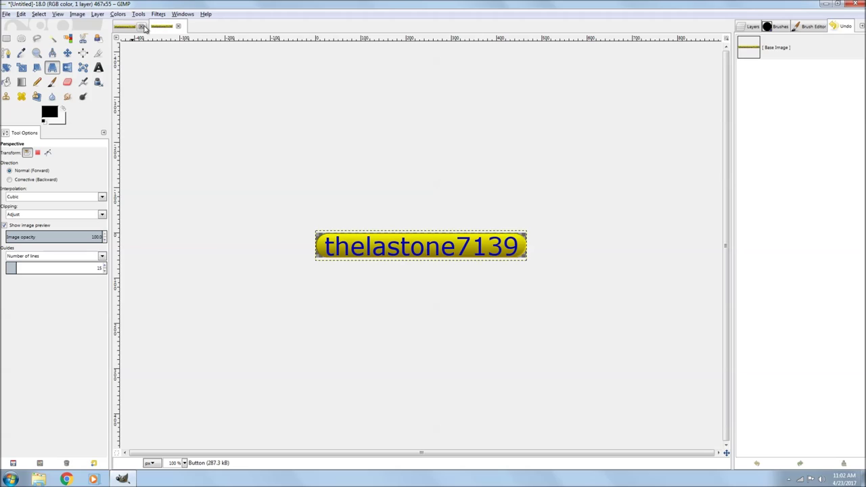
left_click(143, 27)
left_click(436, 287)
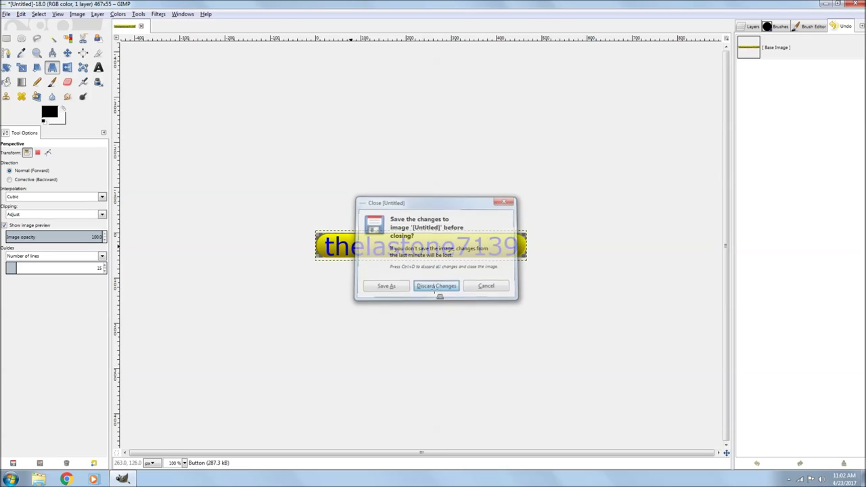
left_click(143, 27)
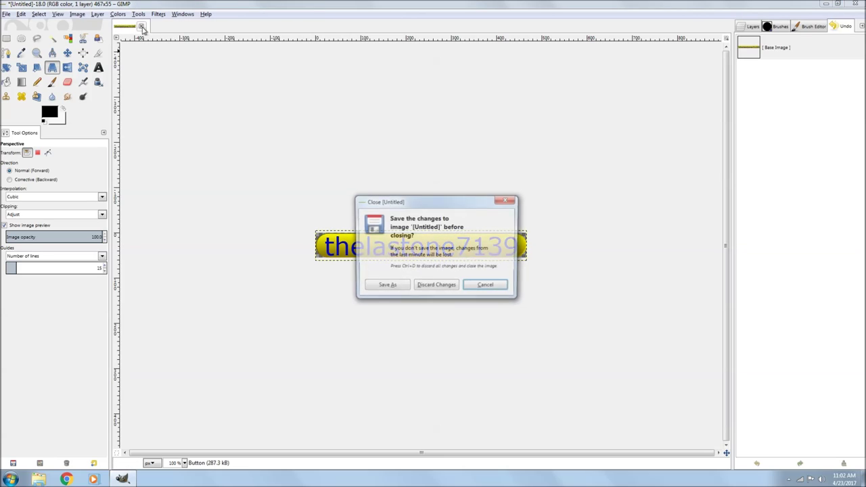
left_click(441, 290)
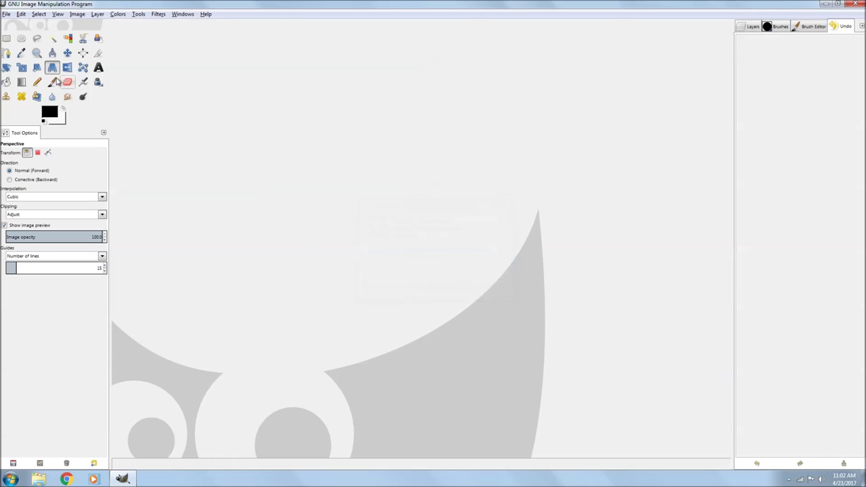
left_click(5, 15)
mouse_move(29, 35)
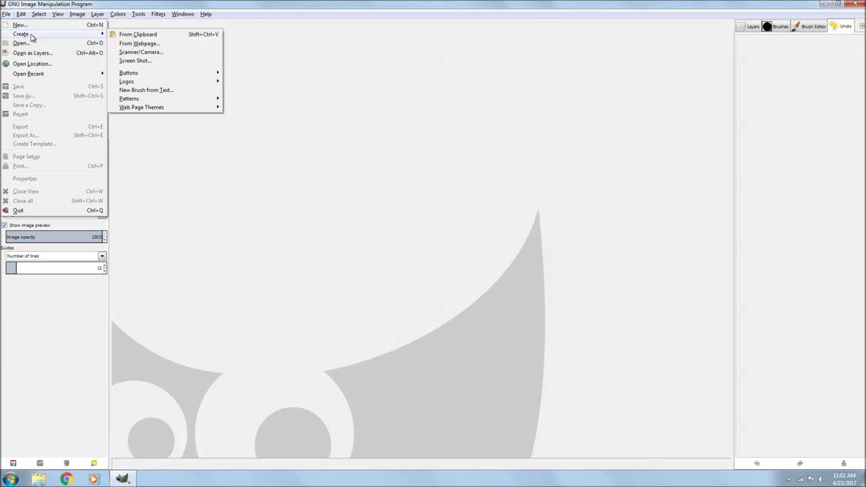
mouse_move(215, 73)
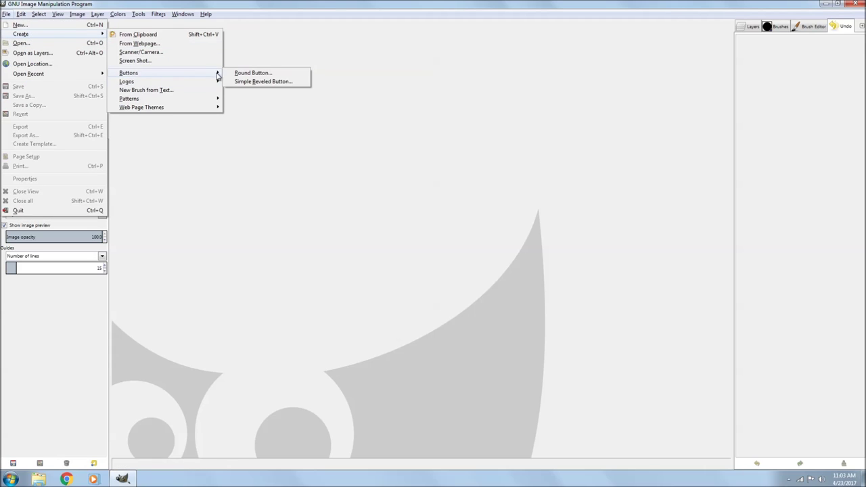
left_click(244, 82)
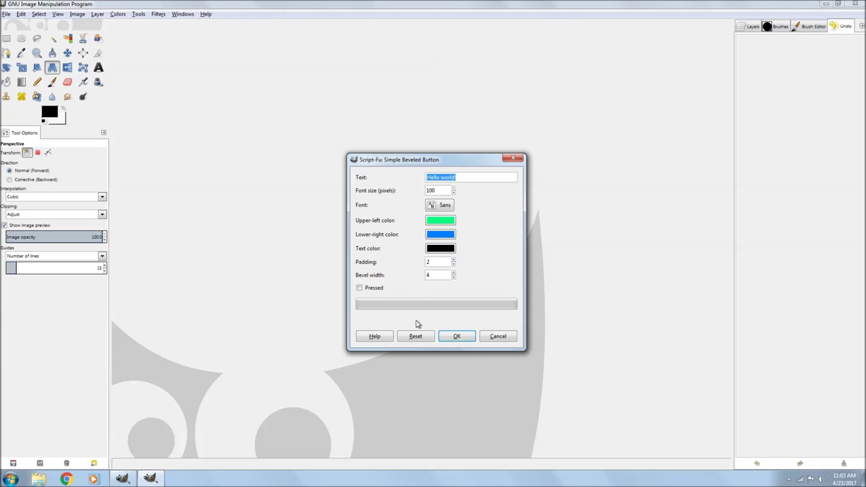
left_click(457, 337)
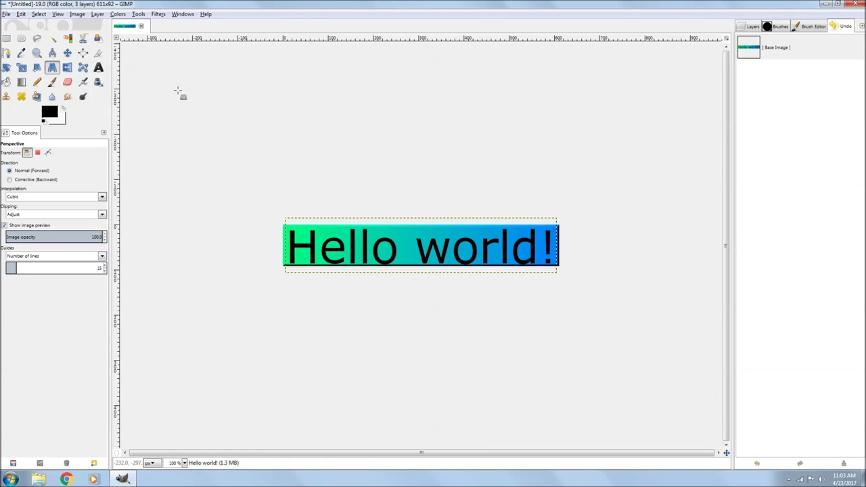
left_click(6, 14)
left_click(5, 14)
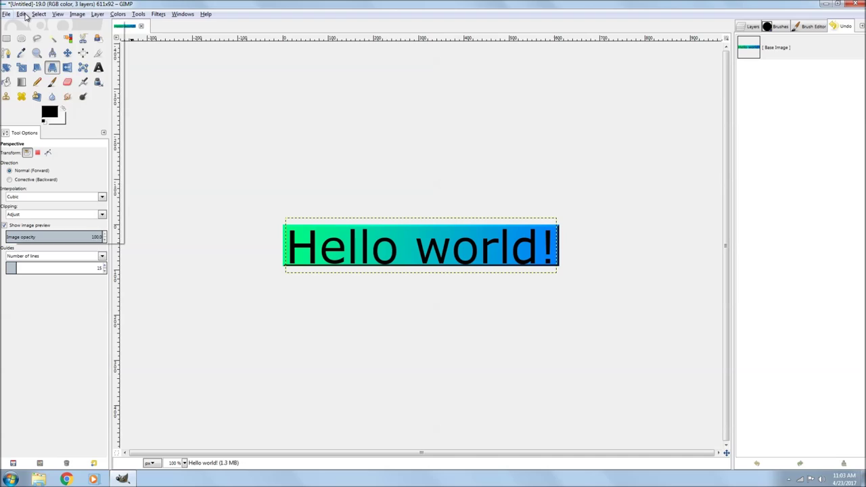
left_click(57, 14)
left_click(198, 115)
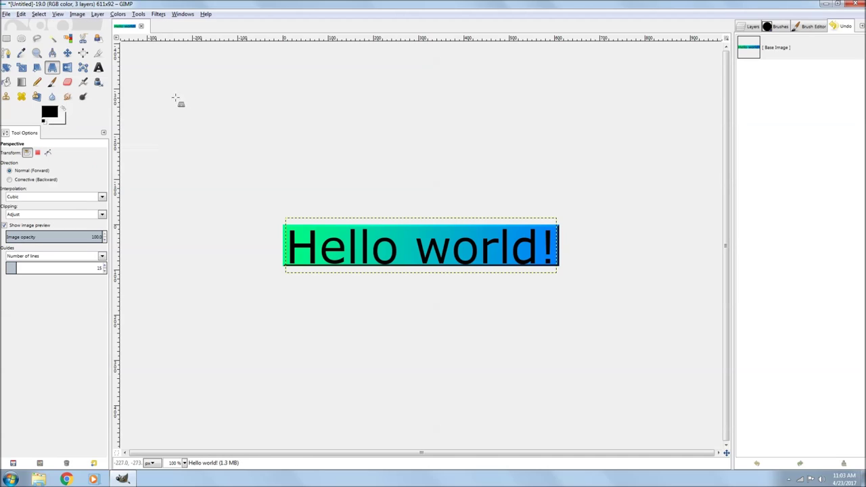
left_click(141, 26)
Discard the button image, then generate an Alien Glow logo reading 'hello'
left_click(444, 286)
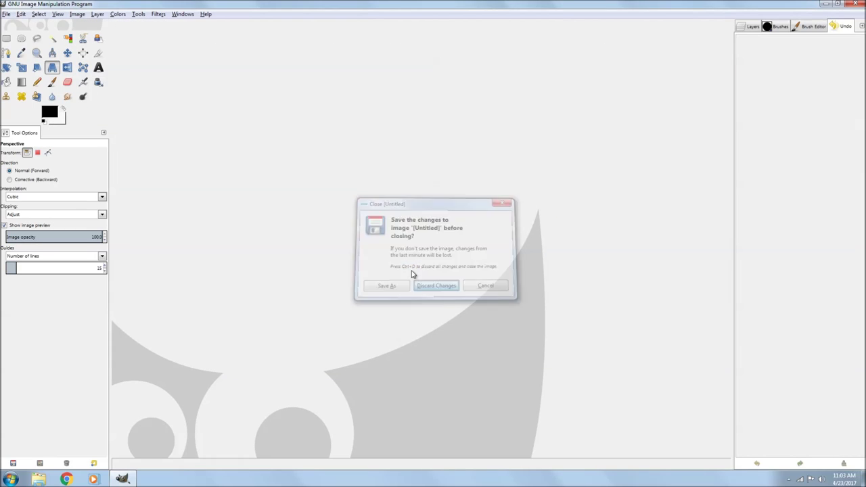
left_click(6, 14)
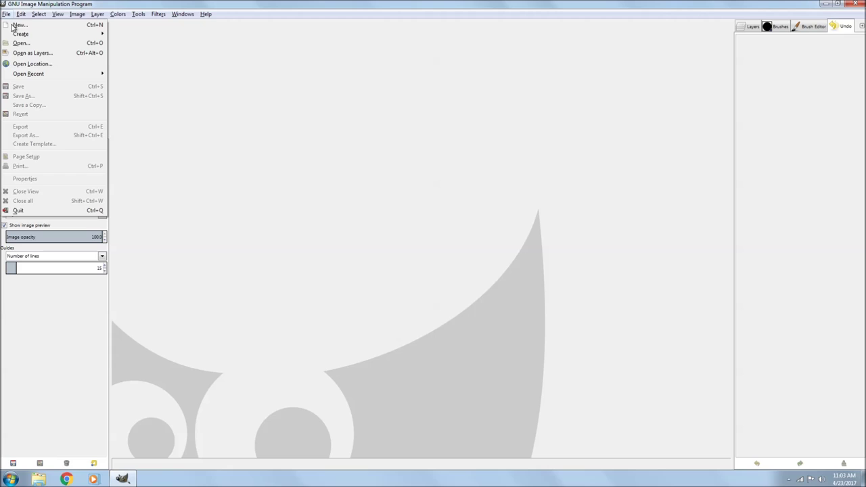
mouse_move(23, 37)
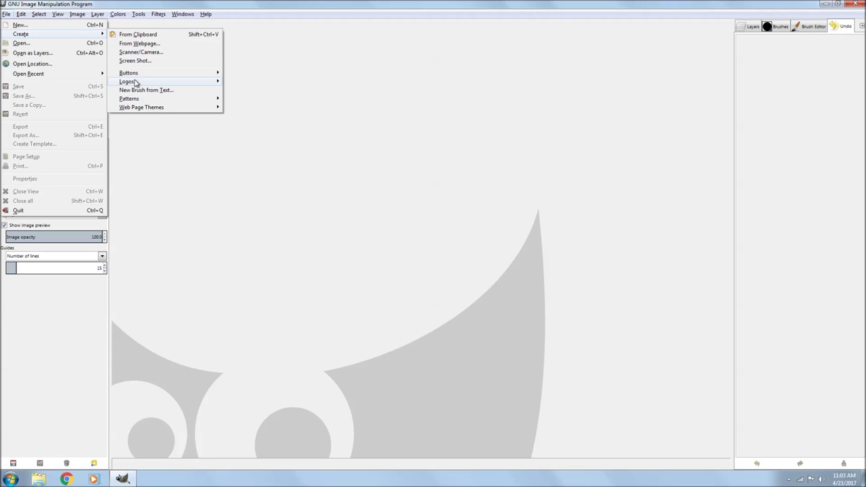
mouse_move(138, 83)
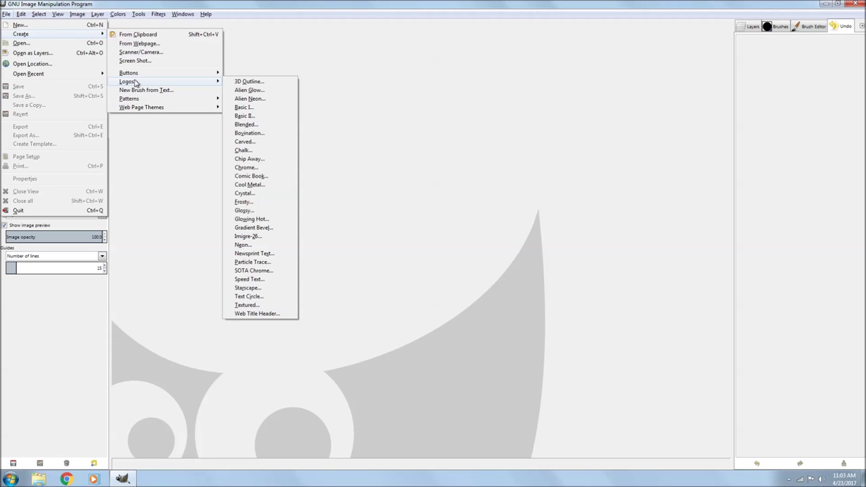
left_click(247, 90)
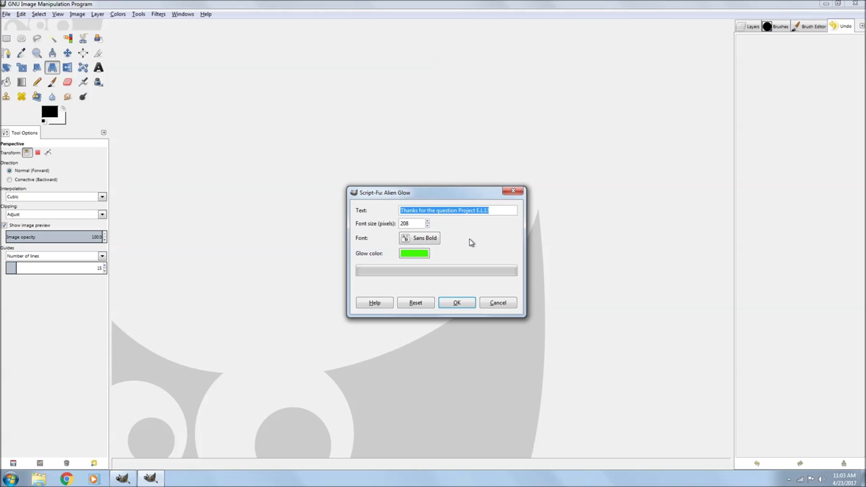
key("BackSpace")
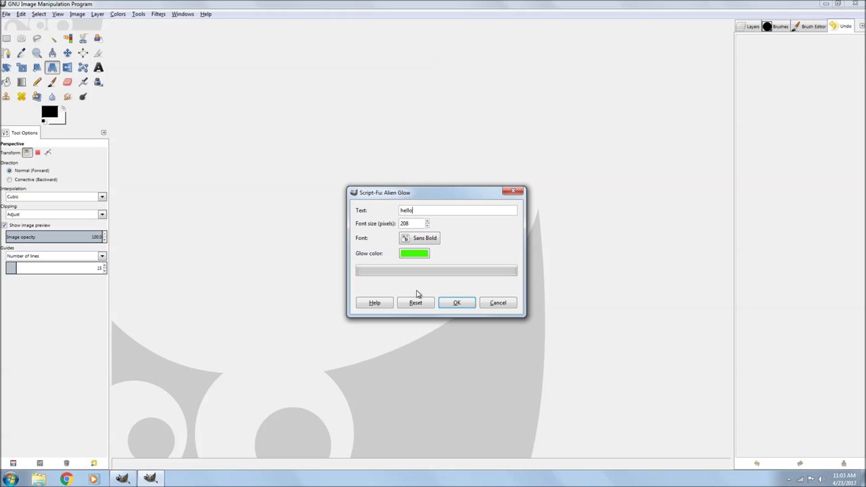
left_click(454, 306)
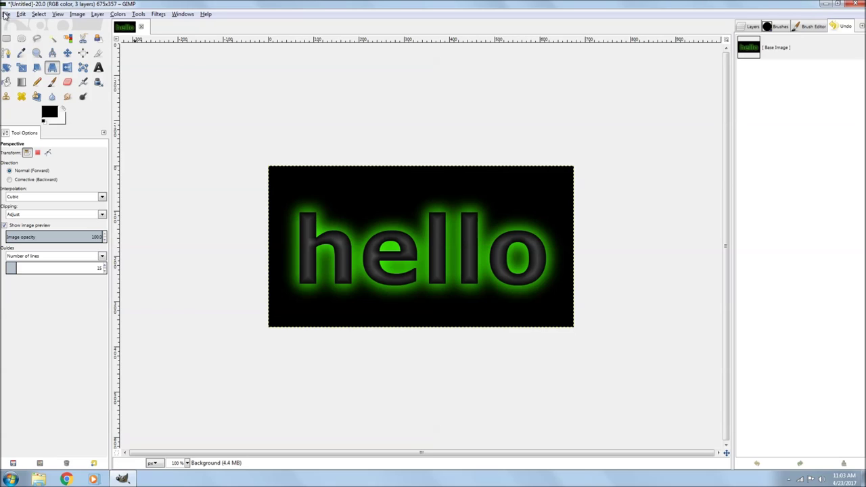
Render the Crystal logo script with its default settings
left_click(5, 14)
mouse_move(21, 34)
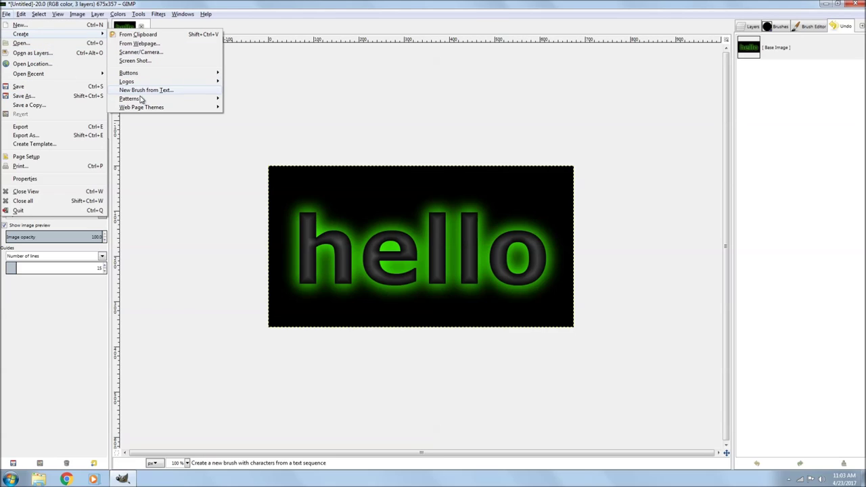
mouse_move(203, 82)
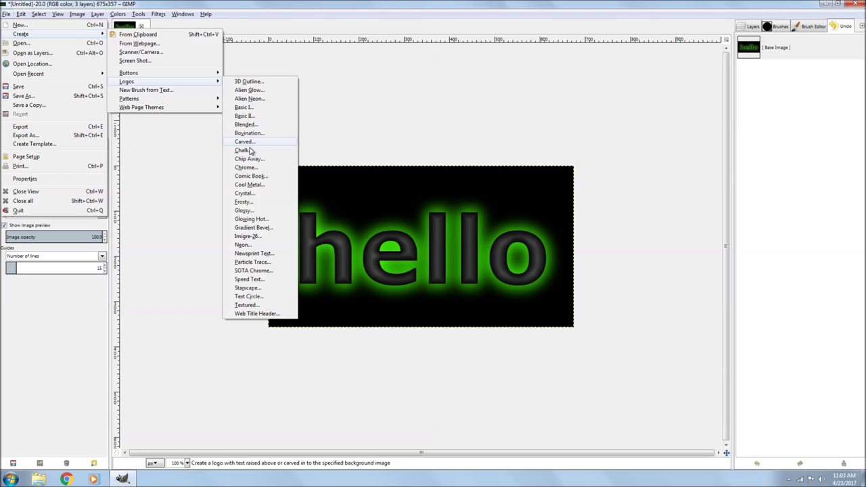
left_click(245, 194)
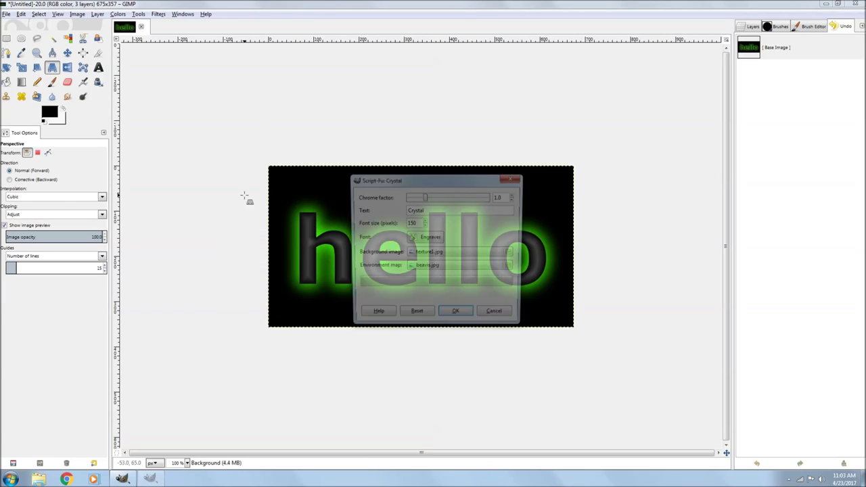
left_click(453, 318)
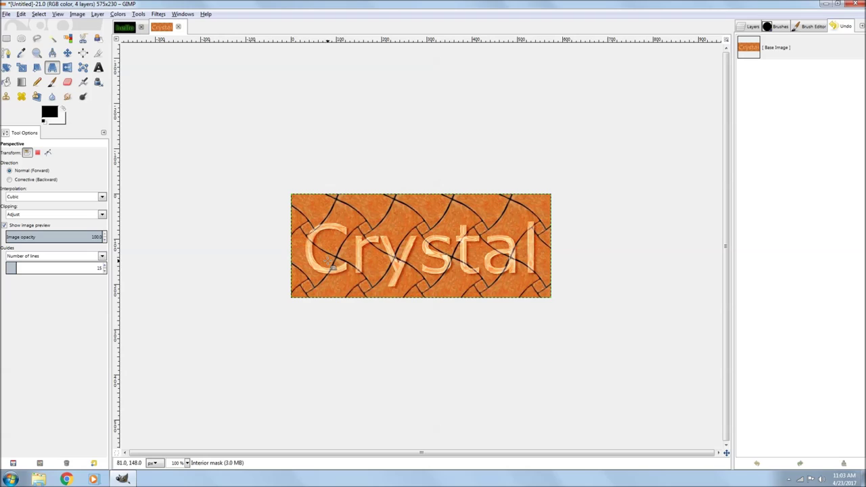
Close the 'hello' and Crystal logo images without saving
left_click(142, 27)
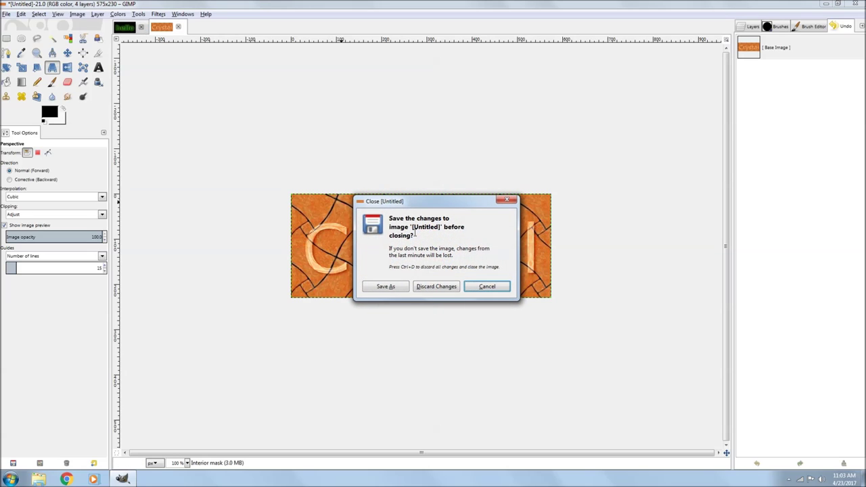
left_click(433, 287)
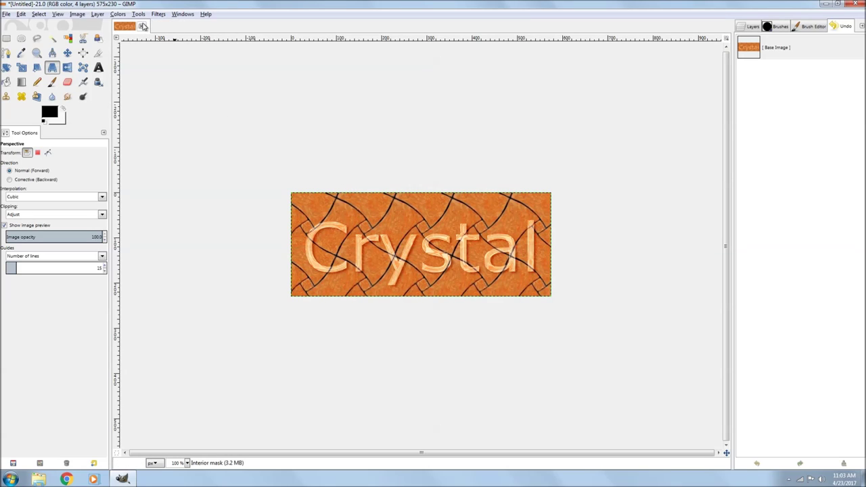
left_click(142, 27)
Discard the Crystal image and create a new blank 1080×720 image
left_click(437, 289)
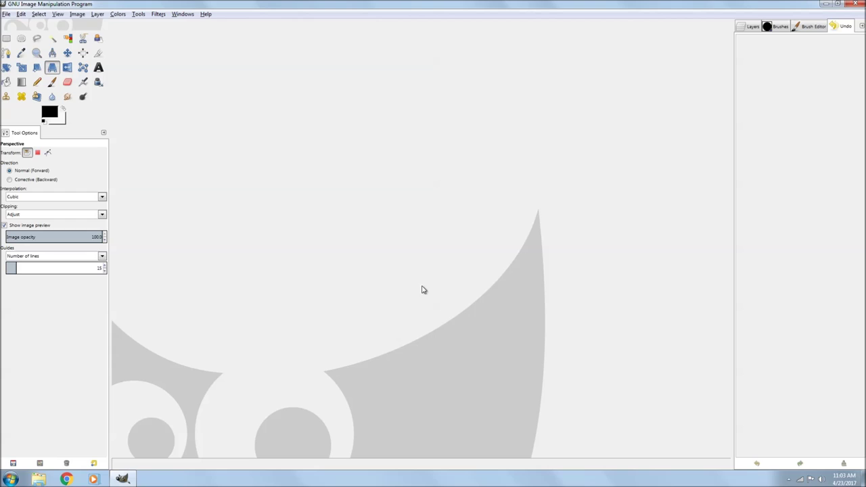
left_click(6, 15)
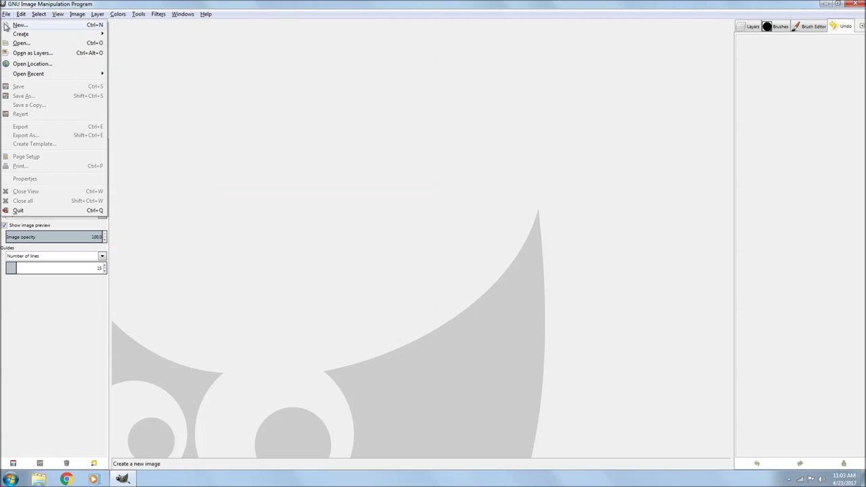
left_click(20, 25)
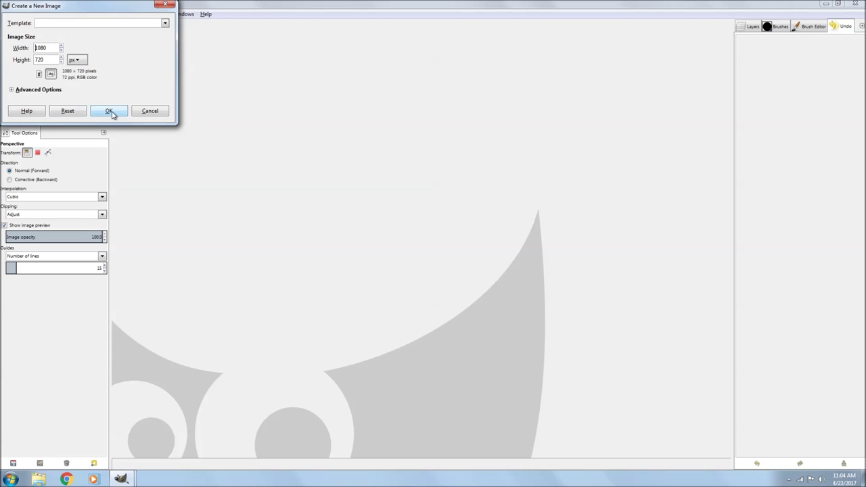
left_click(110, 112)
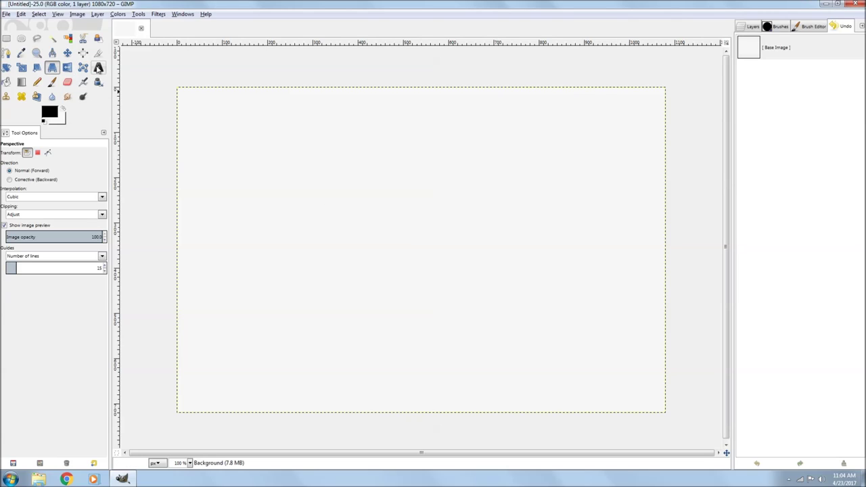
left_click(99, 67)
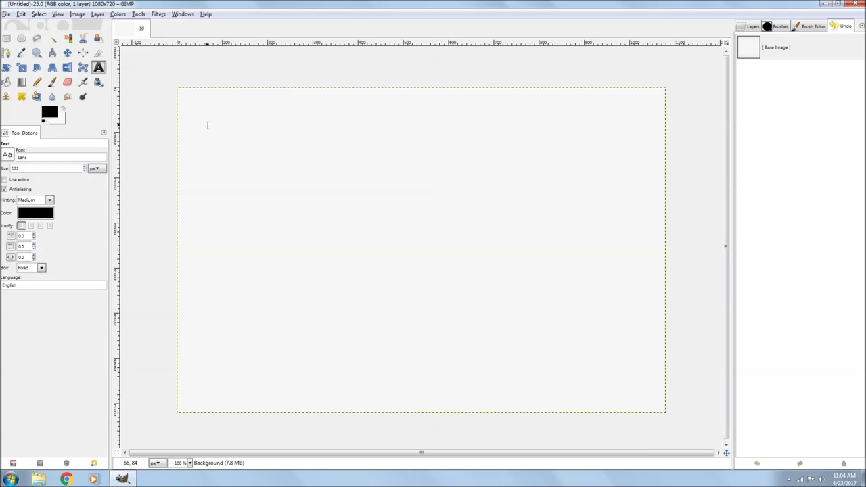
Draw a large text box and type 'My thumbnail' in 122 px black Sans
left_click_drag(203, 129, 648, 385)
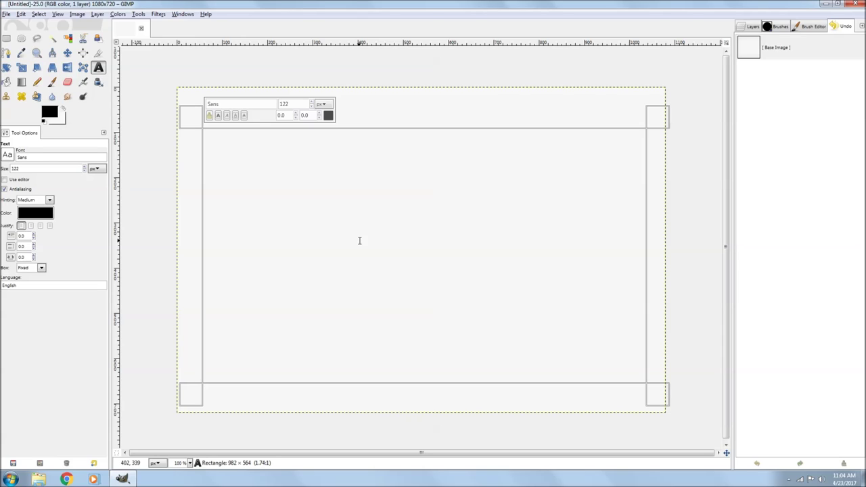
type("<")
key("BackSpace")
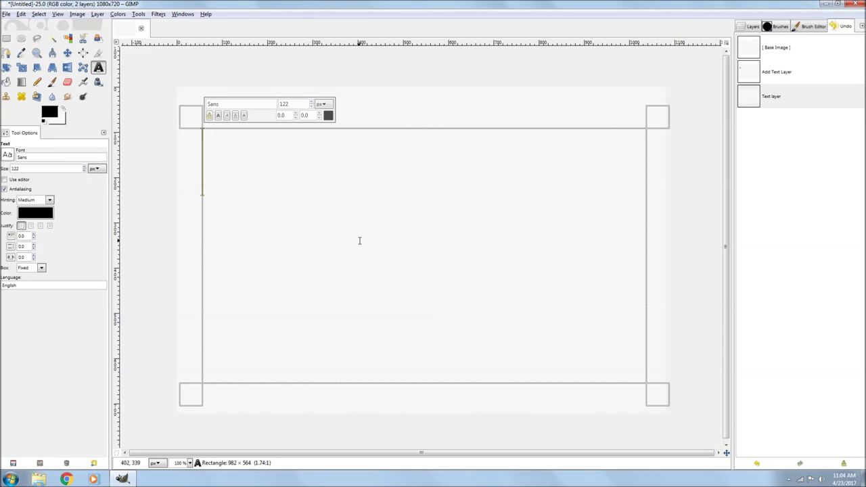
type("My")
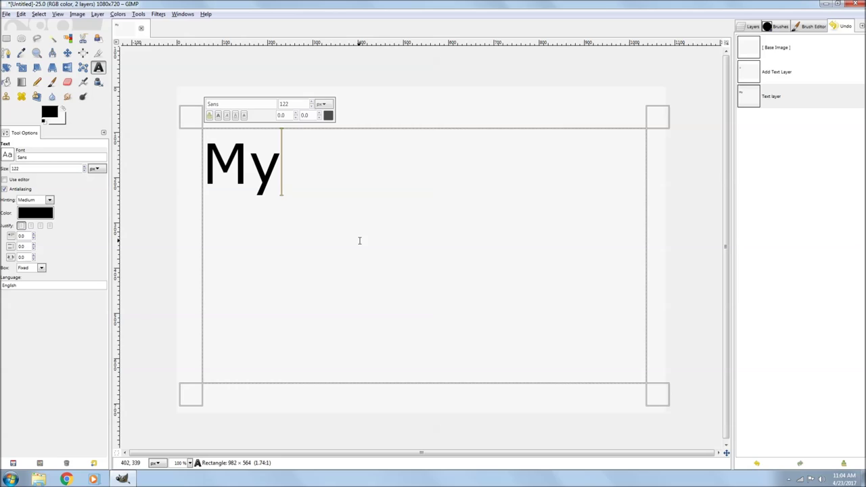
type(" thu")
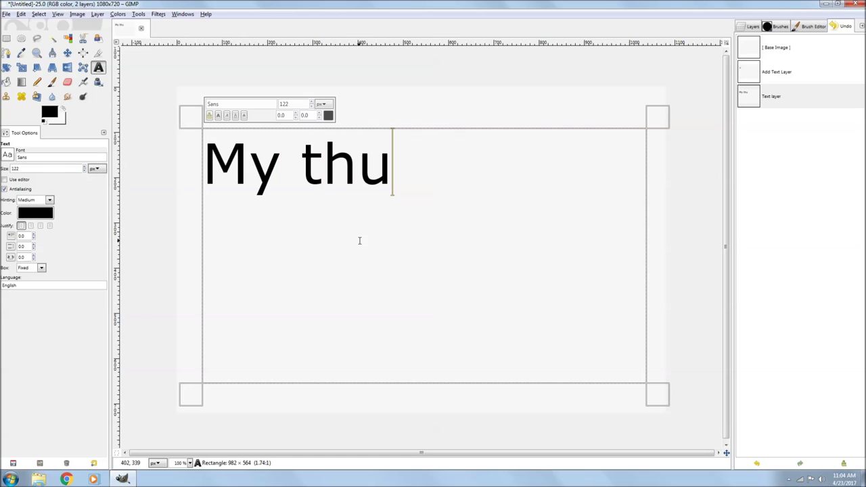
type("mbn")
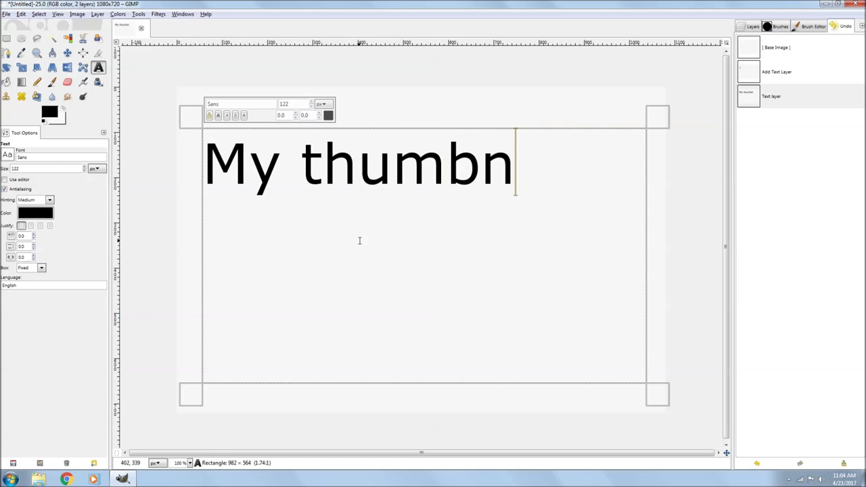
type("ail")
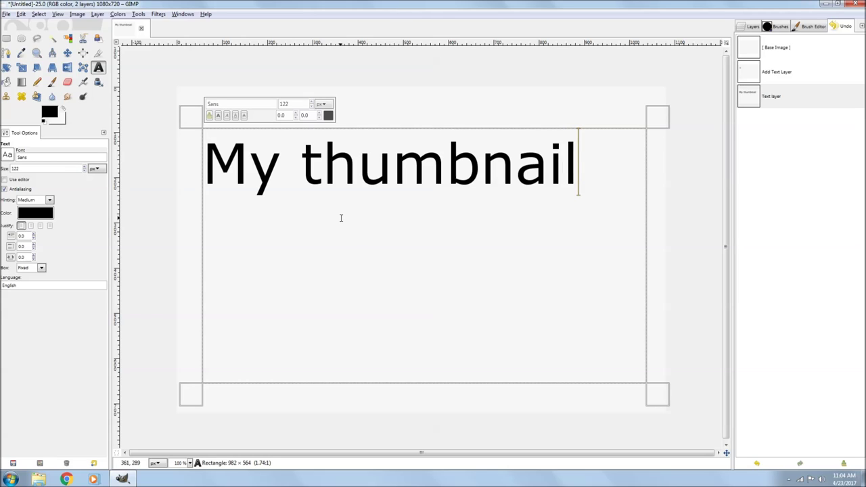
Move the 'My thumbnail' text down to the middle of the canvas
left_click(215, 167)
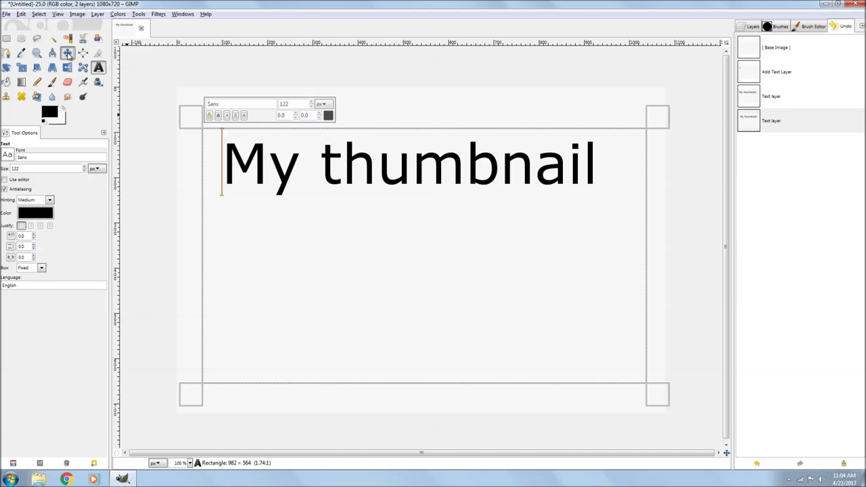
left_click(67, 53)
left_click_drag(351, 181, 356, 261)
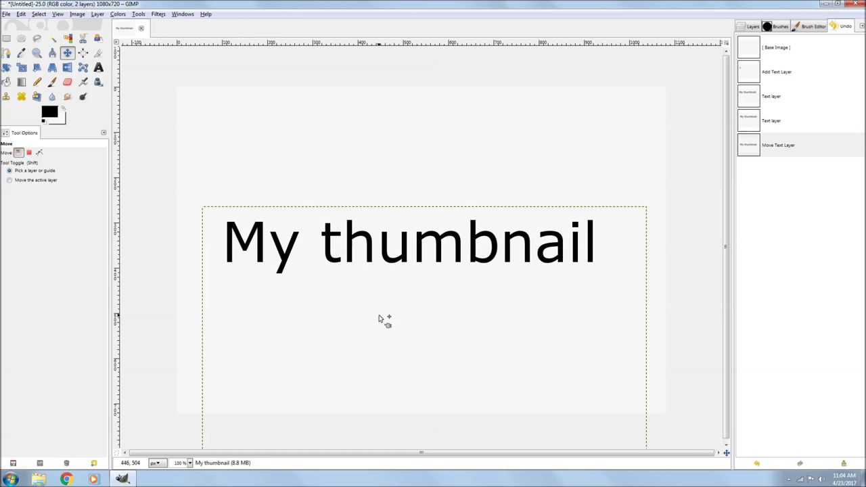
Merge the 'My thumbnail' text layer down into the background
left_click(754, 28)
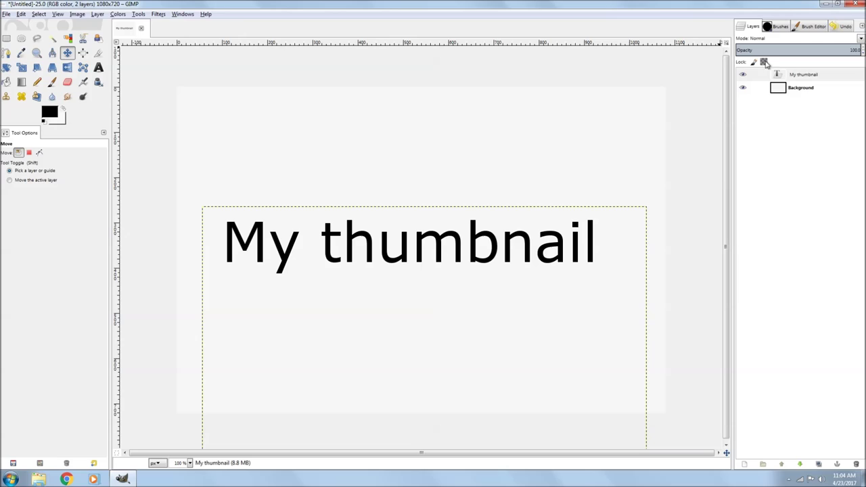
right_click(803, 78)
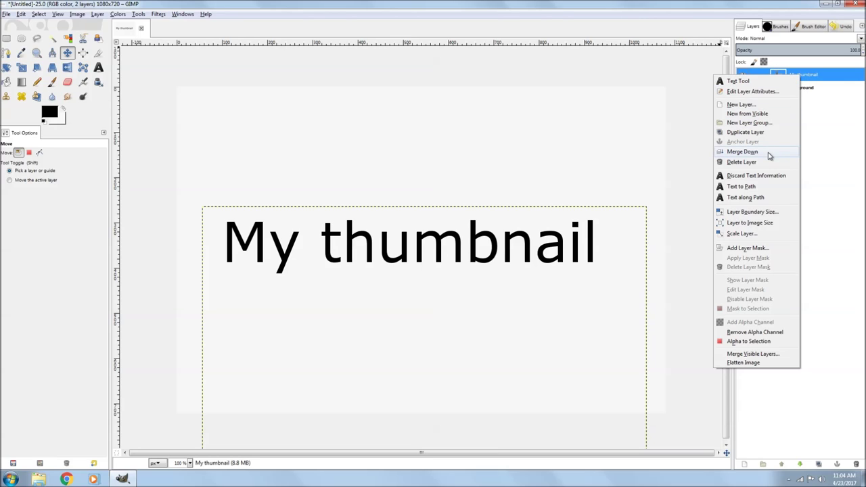
left_click(764, 156)
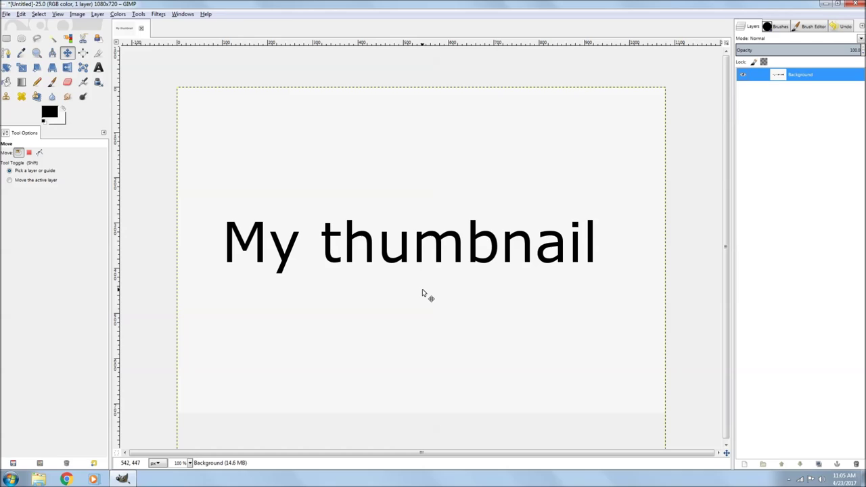
Undo the layer merge and hide the 'My thumbnail' text layer
left_click(838, 27)
left_click(758, 463)
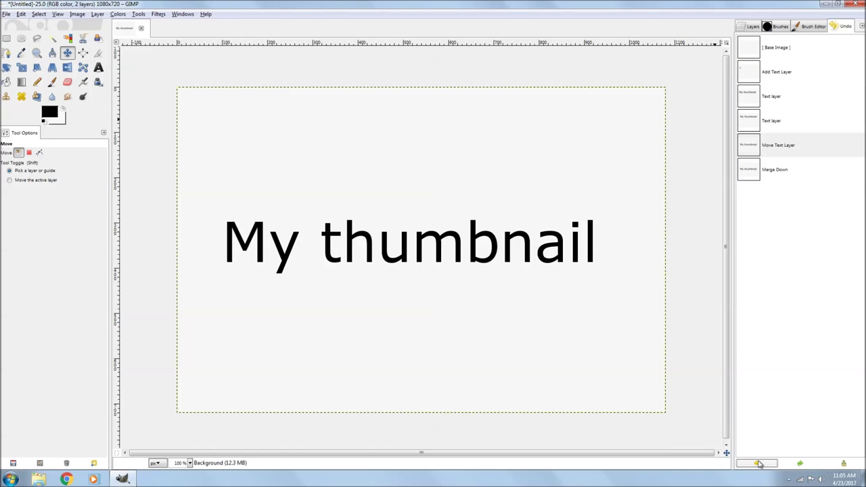
left_click(752, 27)
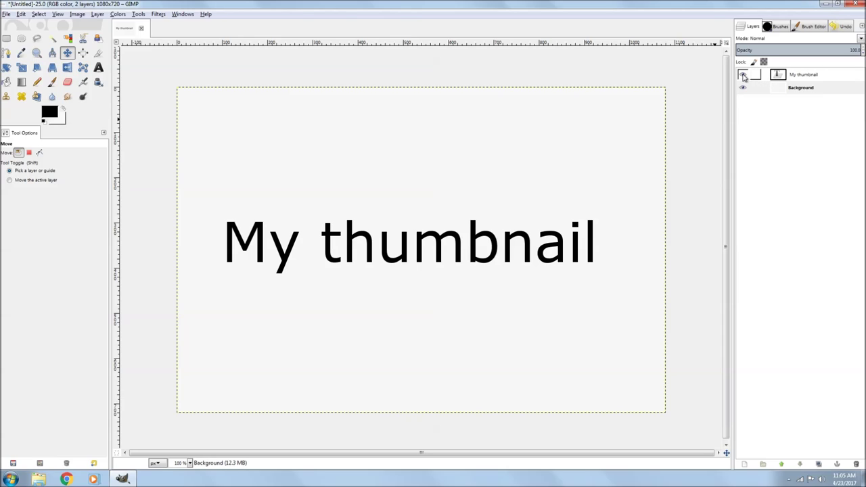
left_click(826, 91)
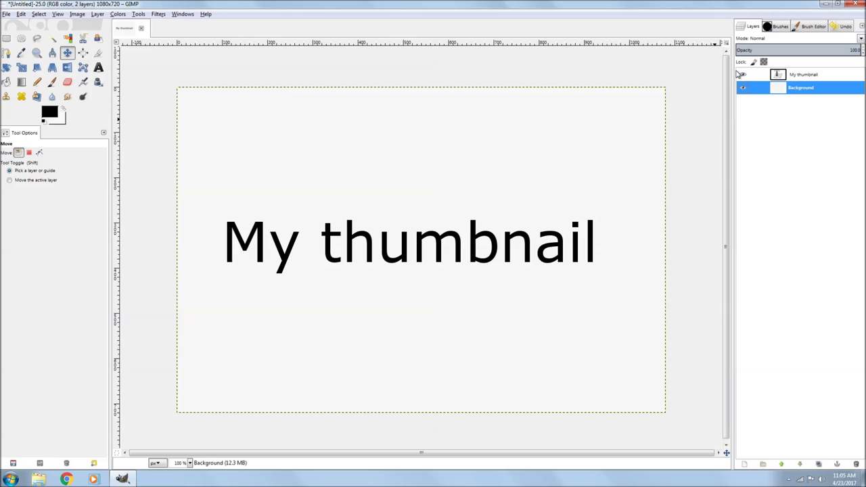
left_click(742, 74)
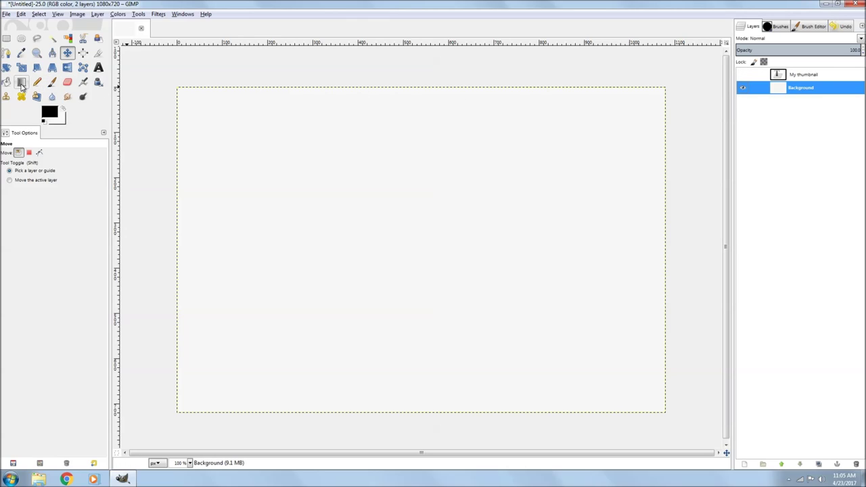
Fill the background with a top-to-bottom black-to-white gradient, keeping the text hidden
left_click(21, 83)
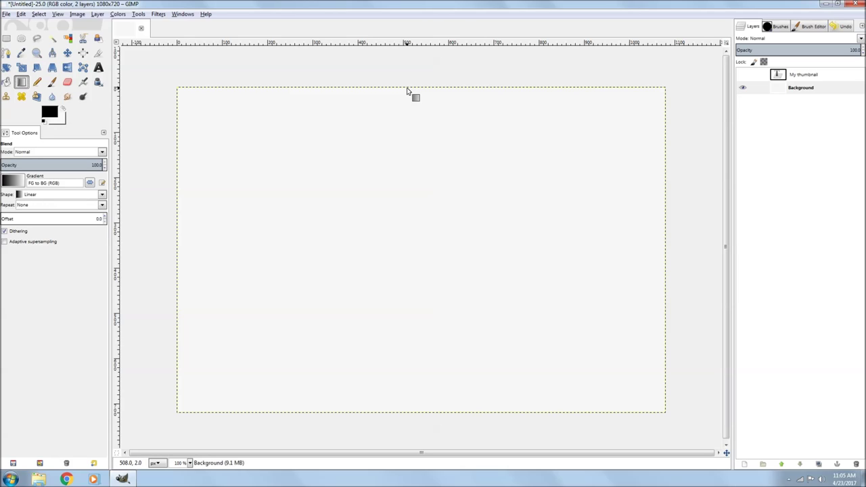
left_click_drag(406, 90, 413, 414)
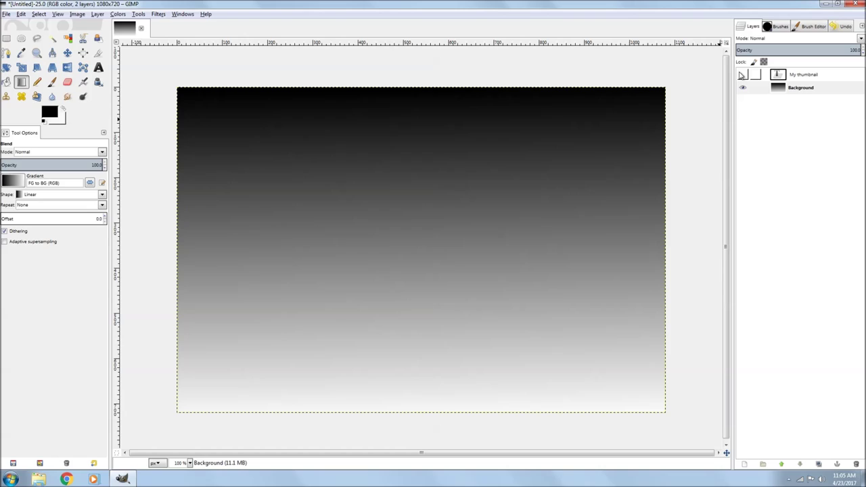
left_click(742, 74)
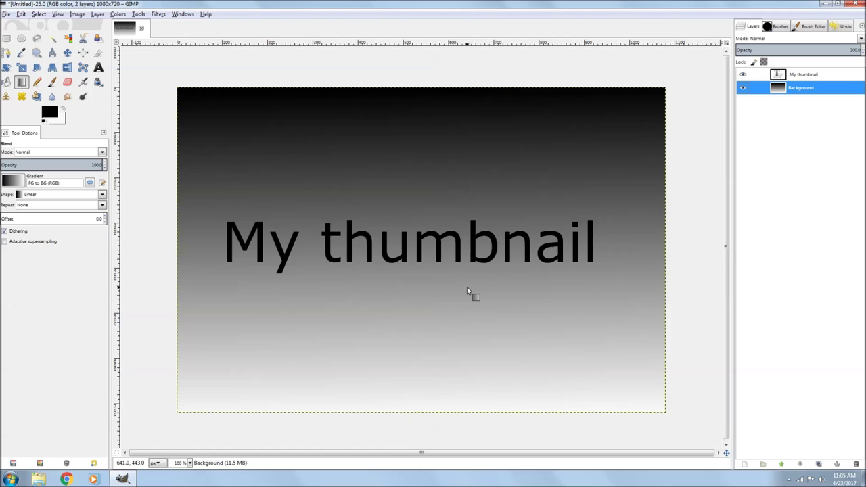
left_click(742, 75)
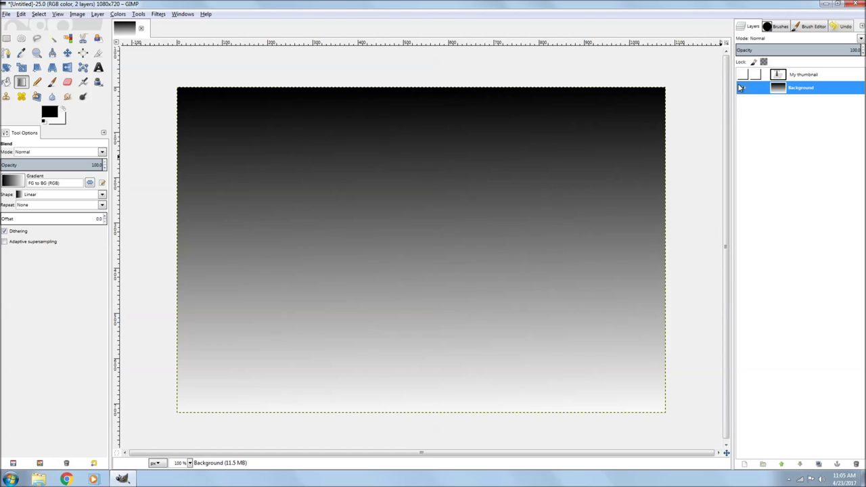
Add a transparent layer and a new text layer reading 'My' across the middle
left_click(745, 465)
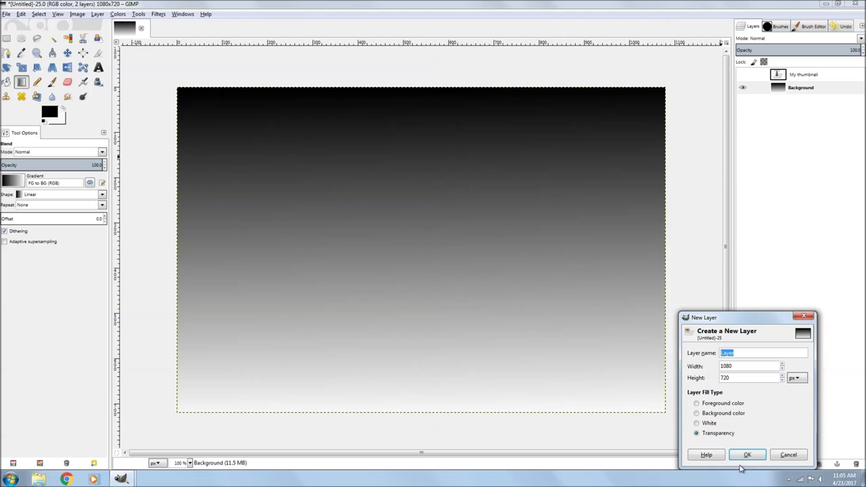
left_click(743, 457)
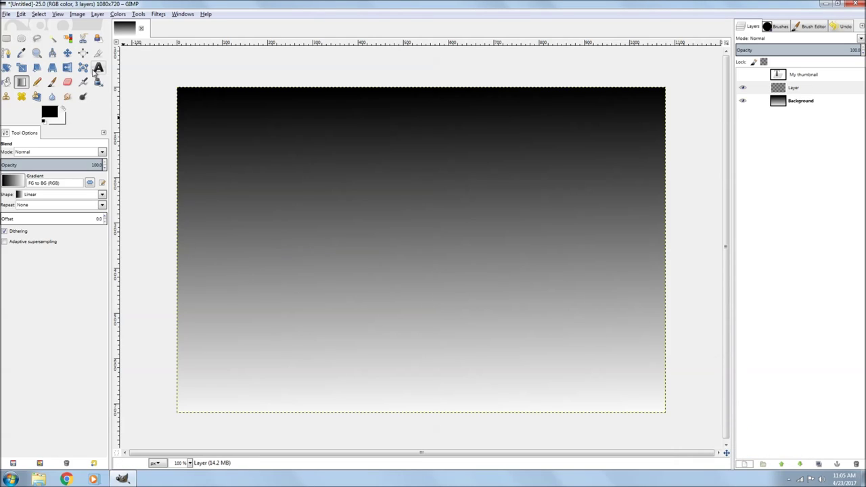
left_click(98, 67)
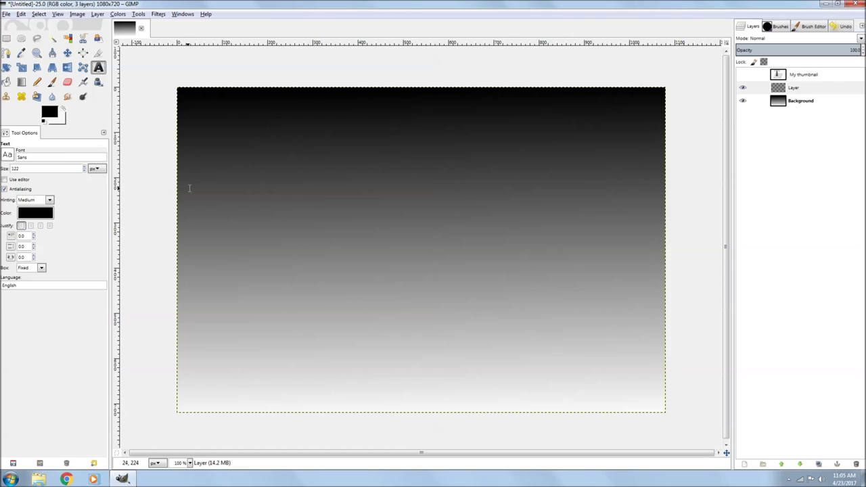
left_click_drag(191, 184, 655, 321)
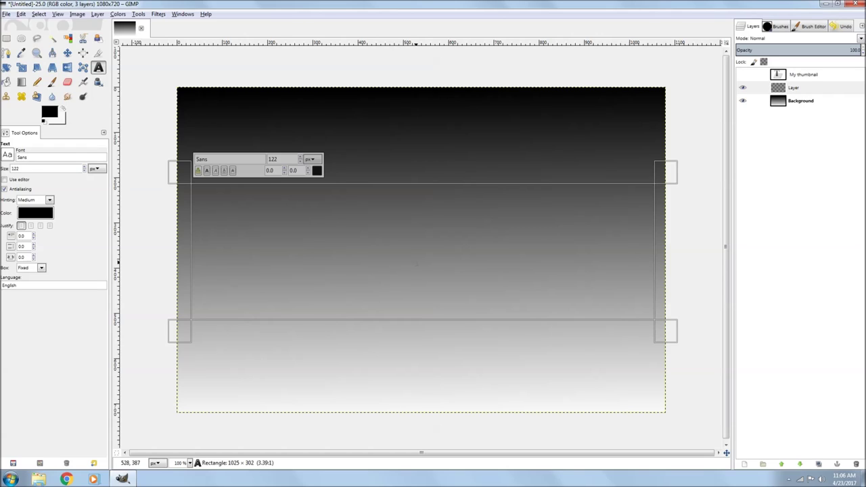
type("M")
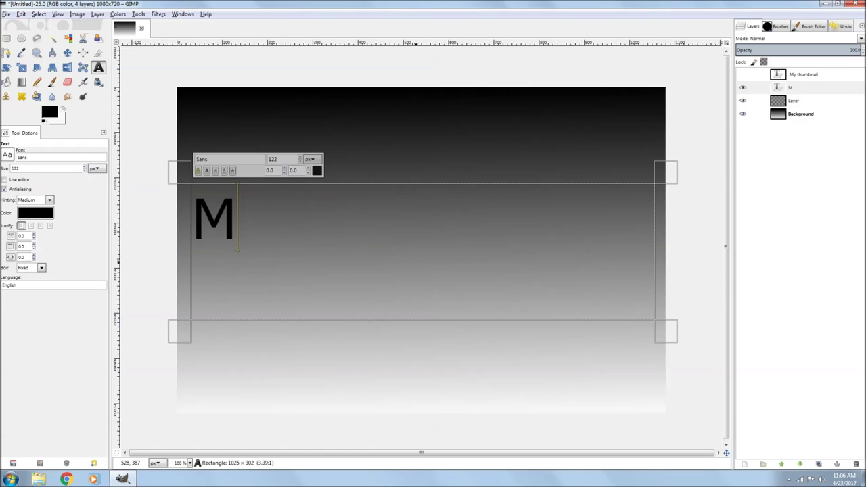
type("y")
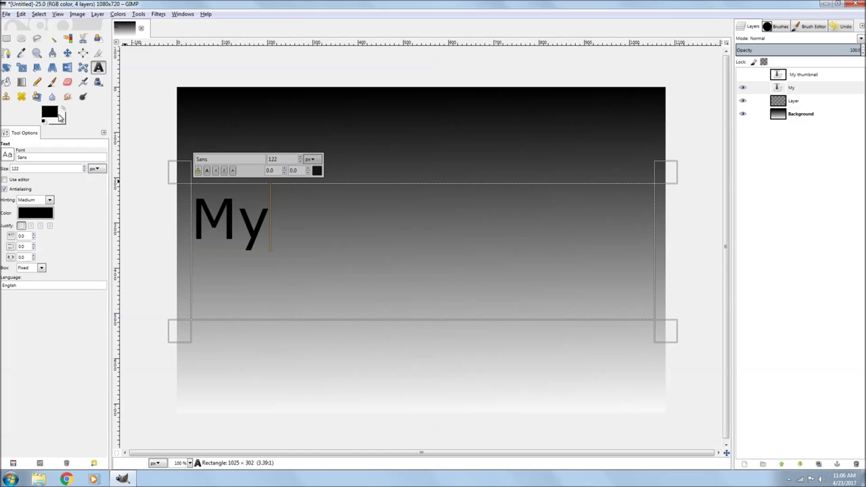
left_click(63, 111)
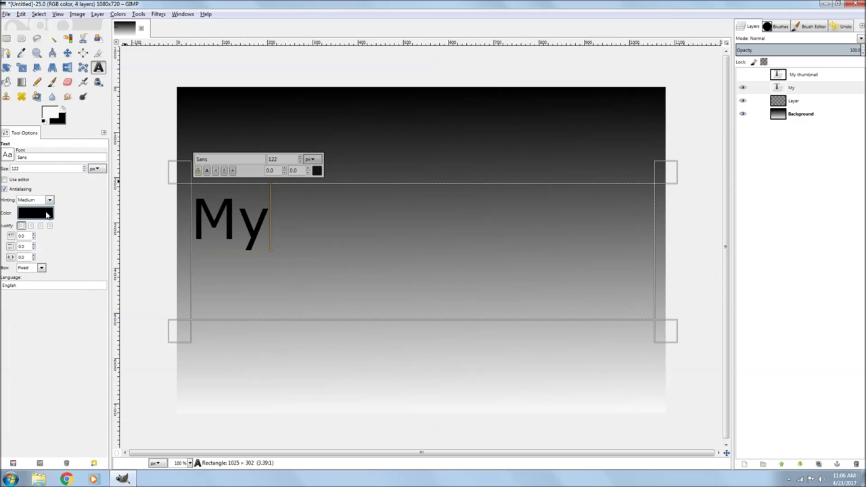
Change the 'My' text colour to near-white f7f7f7
left_click(46, 213)
left_click(116, 252)
left_click(111, 285)
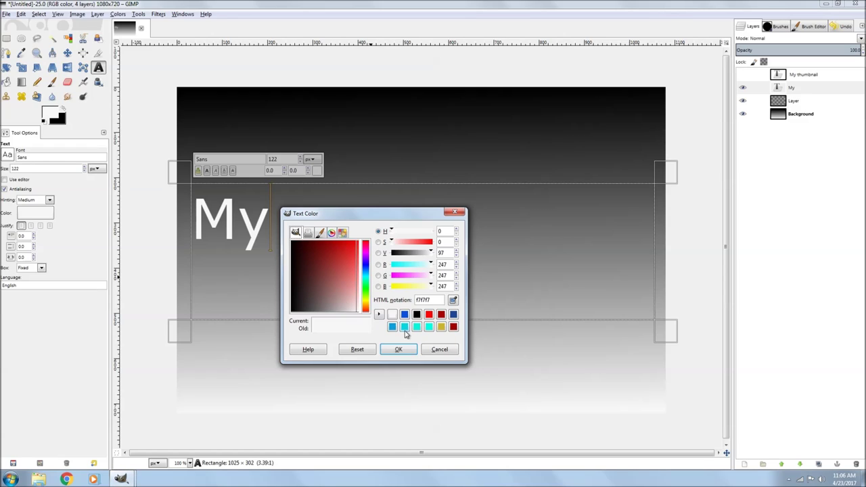
left_click(399, 349)
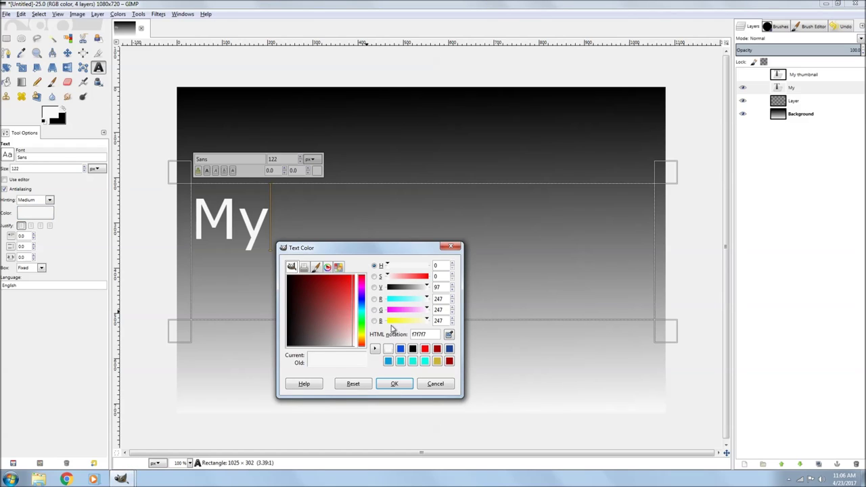
left_click(436, 385)
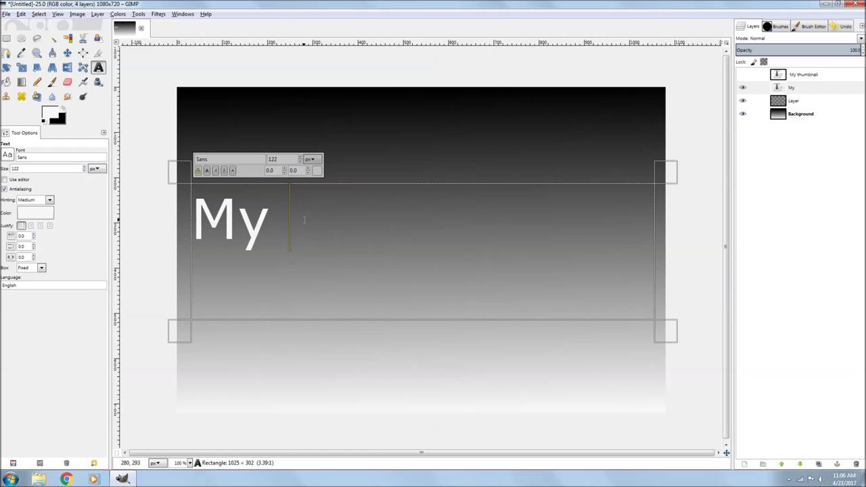
Complete the white text as 'My thumbnail', reshow the black text, and offset the white copy down-right
type("thu")
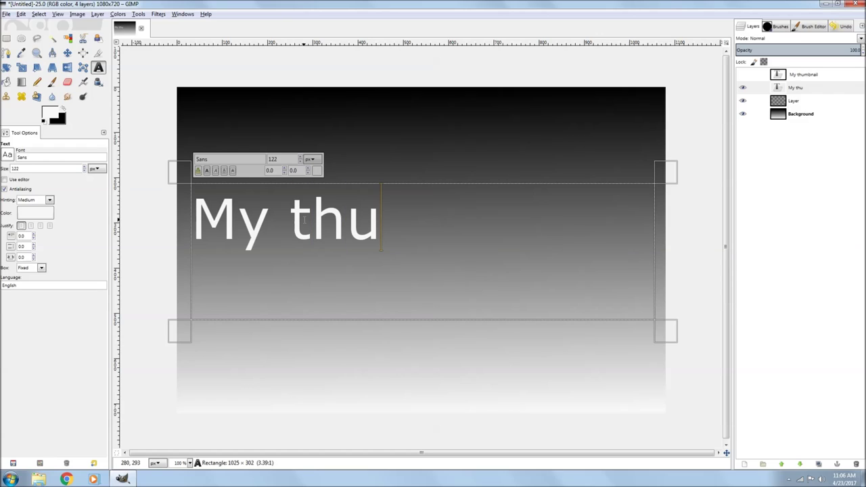
type("mbna")
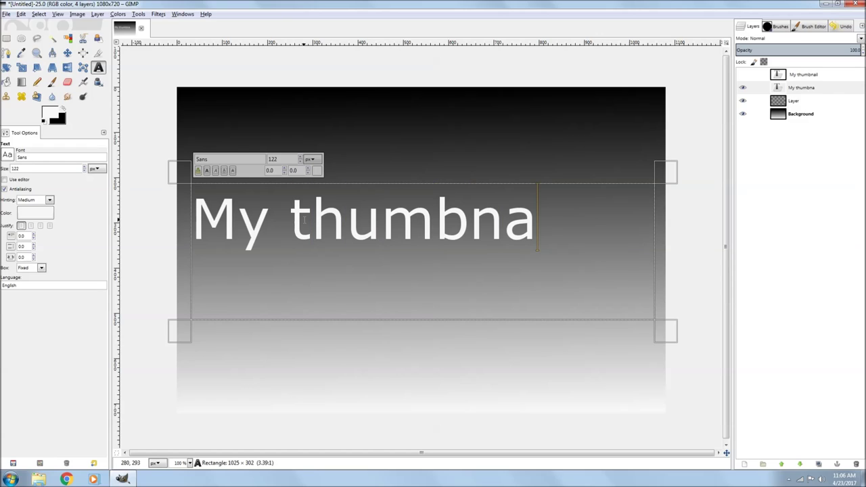
type("il")
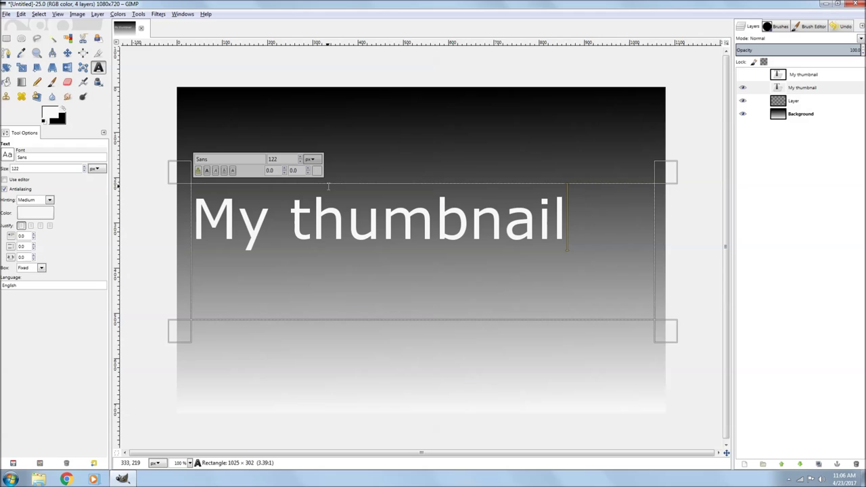
left_click(743, 75)
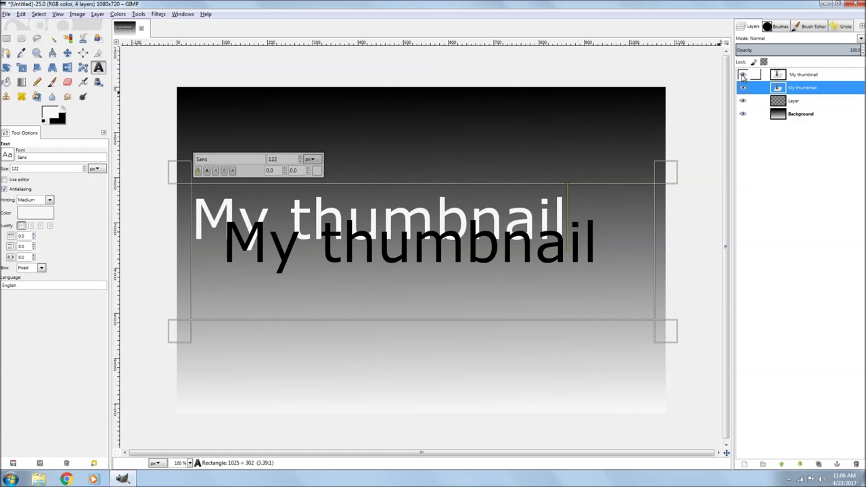
left_click(68, 54)
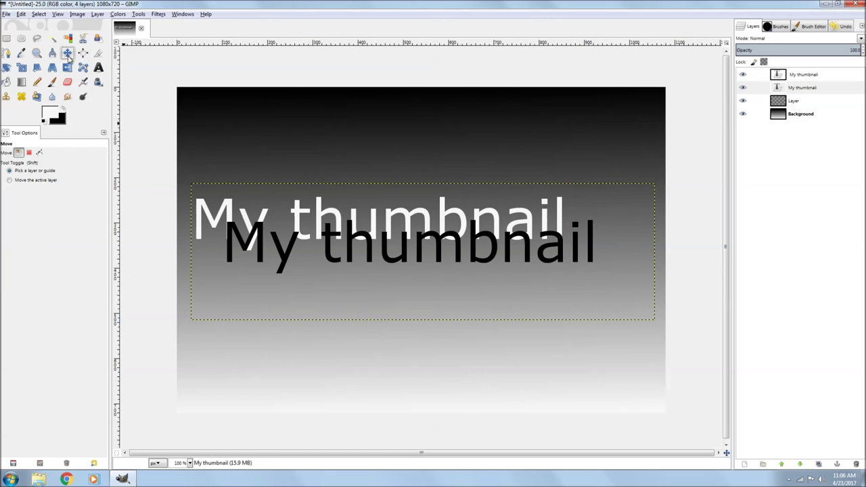
left_click_drag(320, 219, 350, 241)
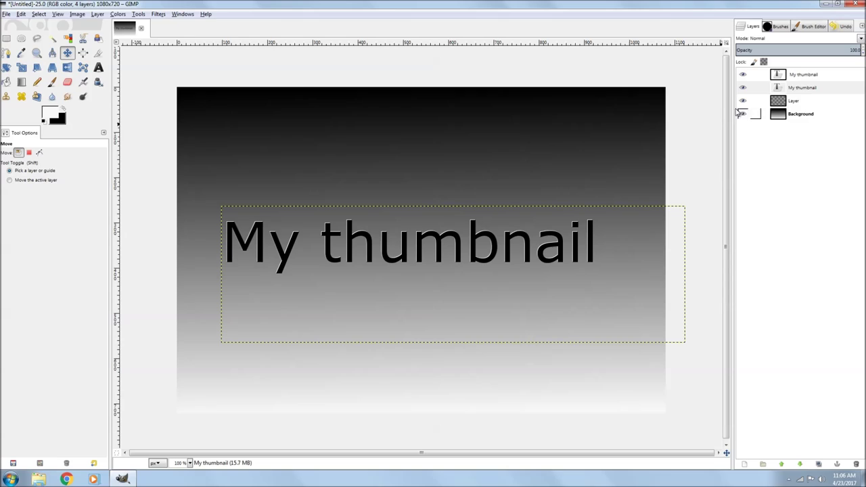
Hide the black text layer and apply a Gaussian Blur to the white text
left_click(743, 76)
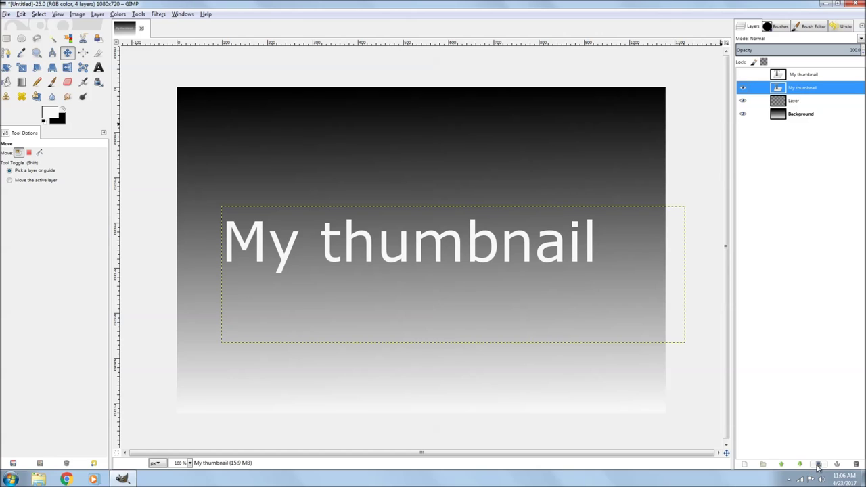
left_click(156, 14)
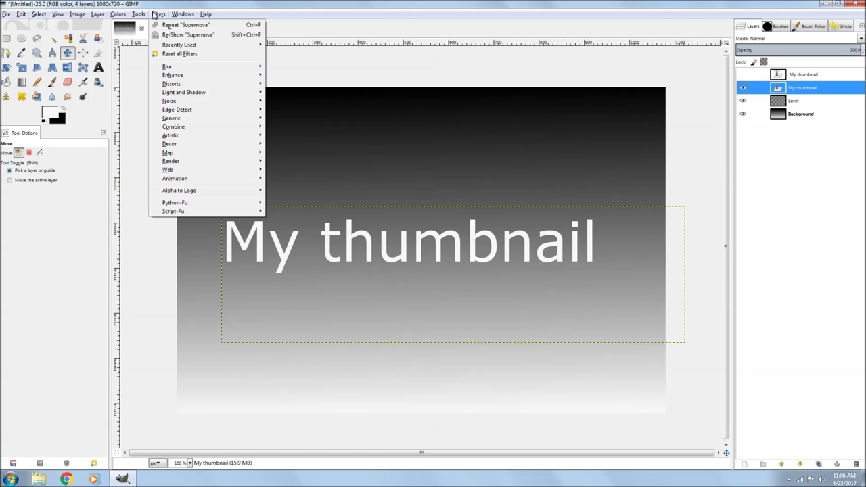
mouse_move(181, 67)
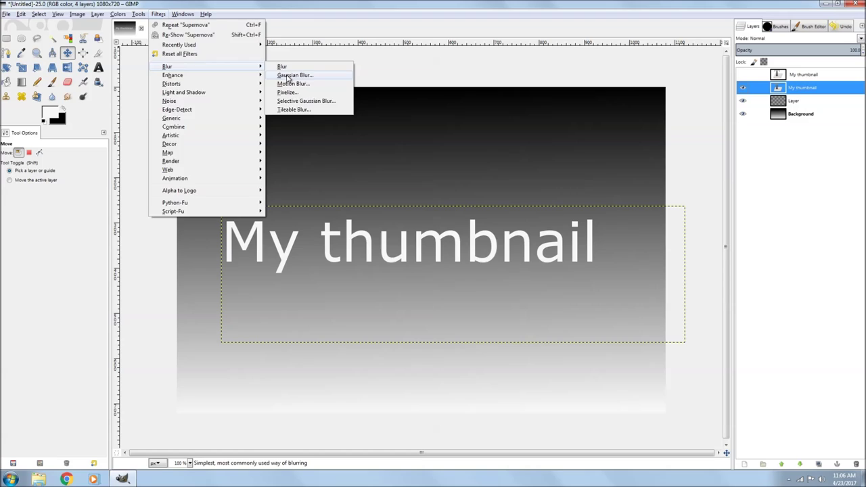
left_click(288, 75)
left_click(441, 338)
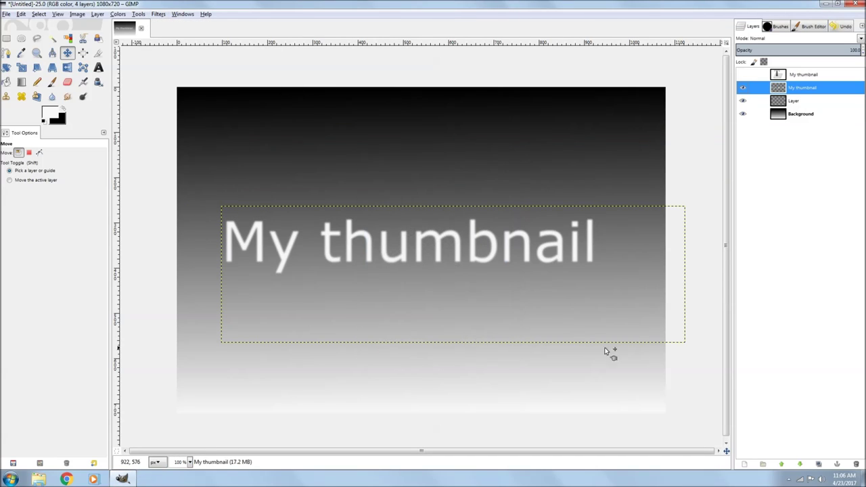
Make two copies of the blurred white text and merge all copies down into Layer
left_click(820, 465)
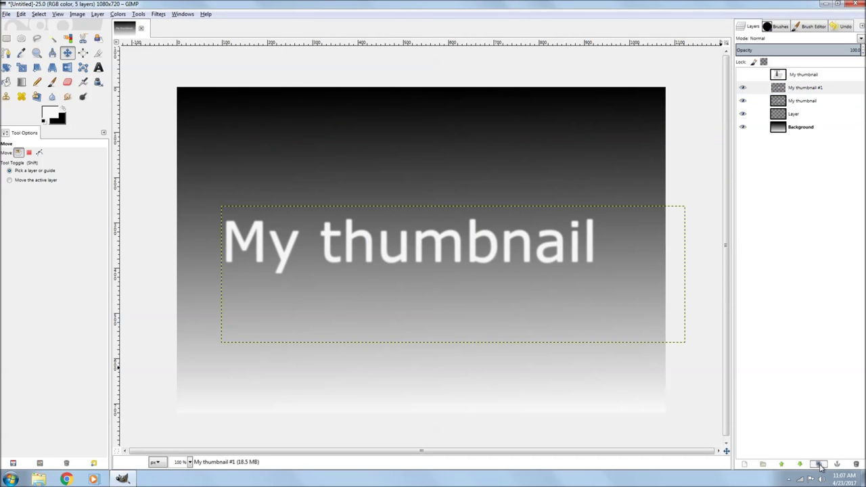
left_click(819, 465)
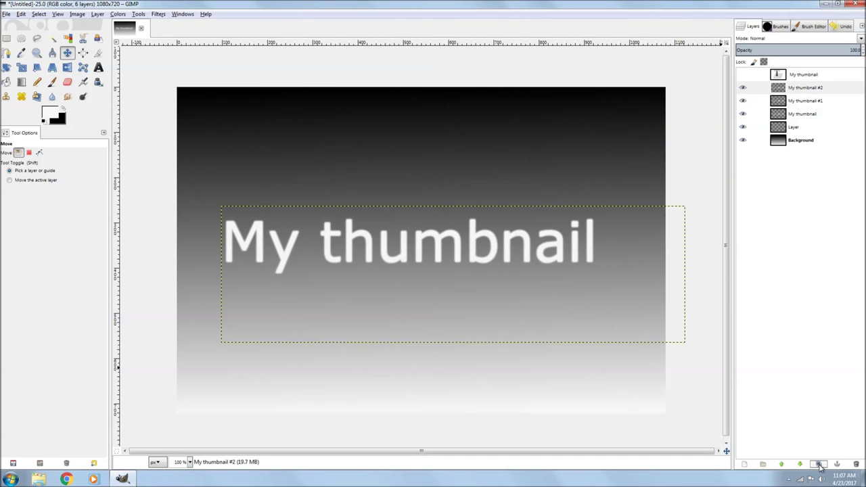
right_click(807, 89)
left_click(751, 148)
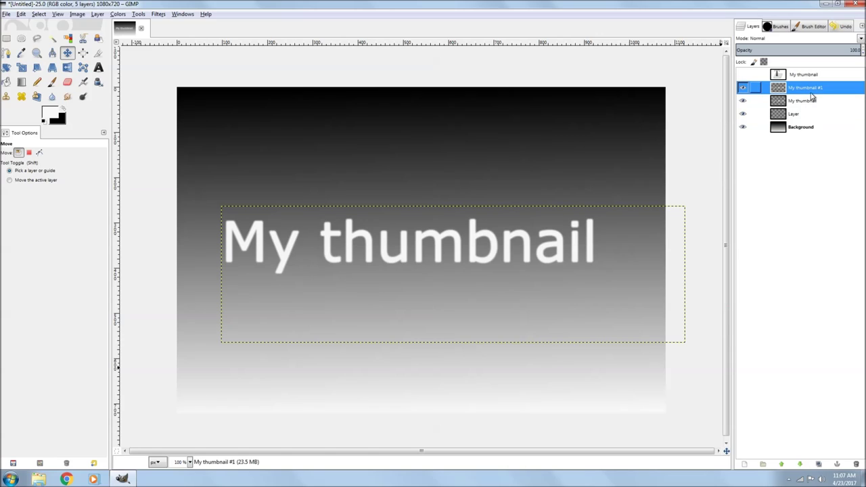
right_click(810, 89)
left_click(776, 149)
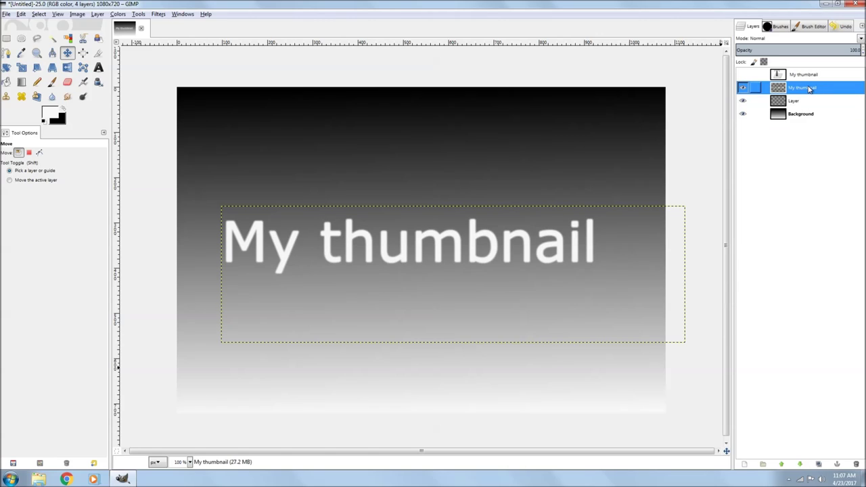
right_click(811, 88)
left_click(779, 150)
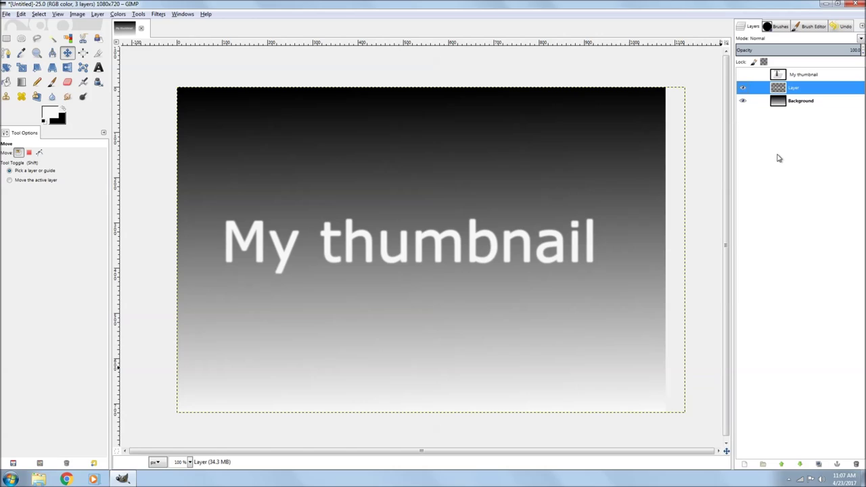
Make three more copies of the white text layer and merge them back into Layer
left_click(821, 464)
left_click(821, 464)
left_click(821, 464)
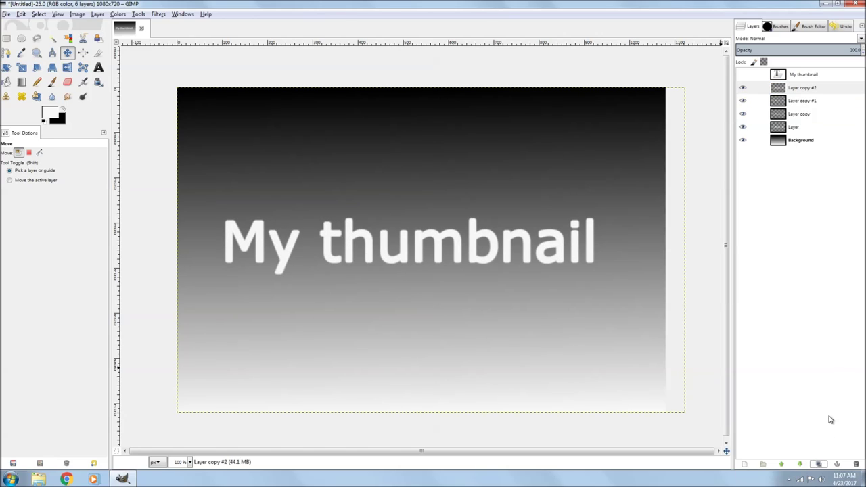
right_click(751, 91)
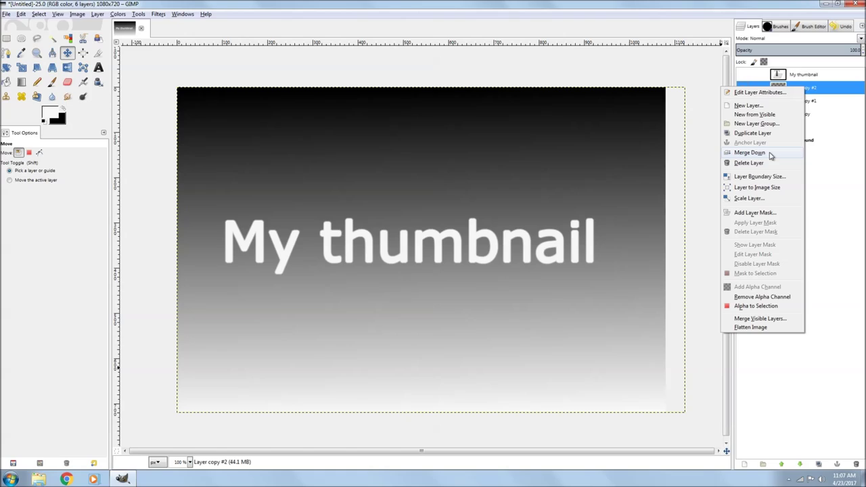
left_click(770, 155)
right_click(812, 90)
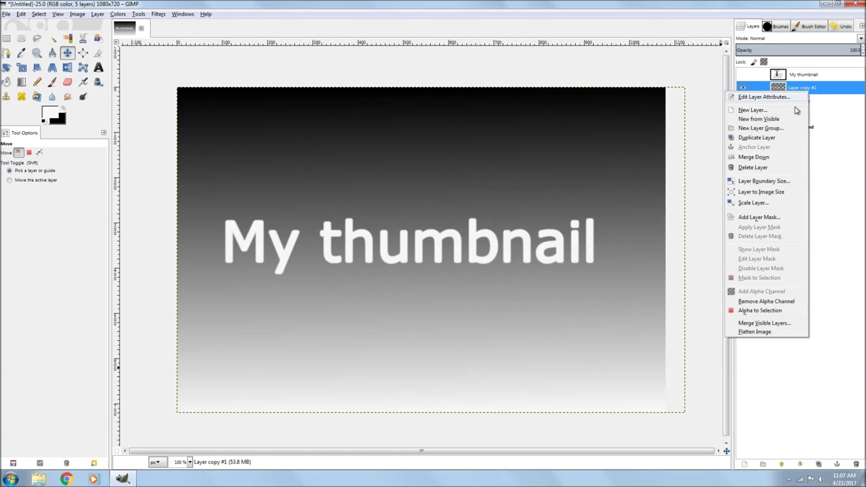
left_click(778, 157)
right_click(805, 91)
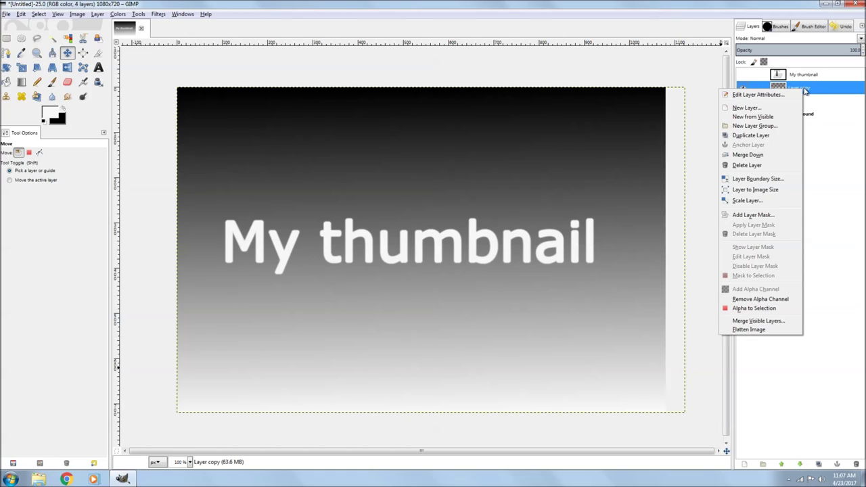
left_click(779, 155)
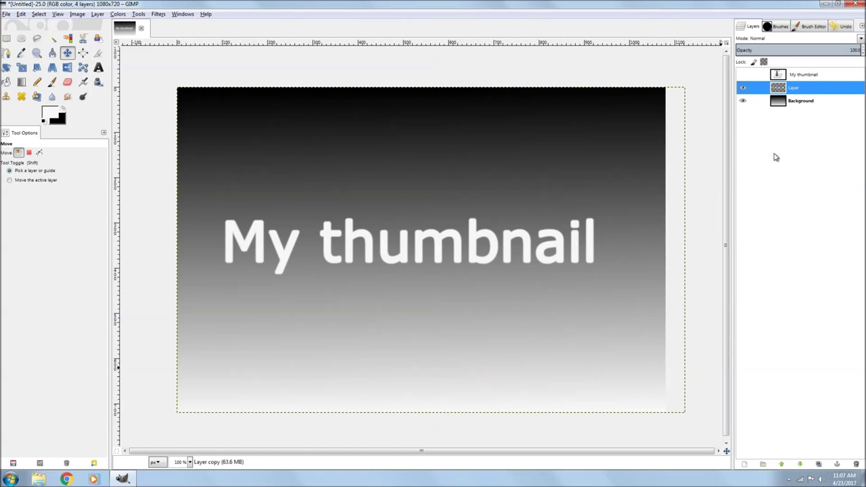
Apply a Gaussian Blur to the white text layer to soften the glow
left_click(158, 14)
mouse_move(176, 66)
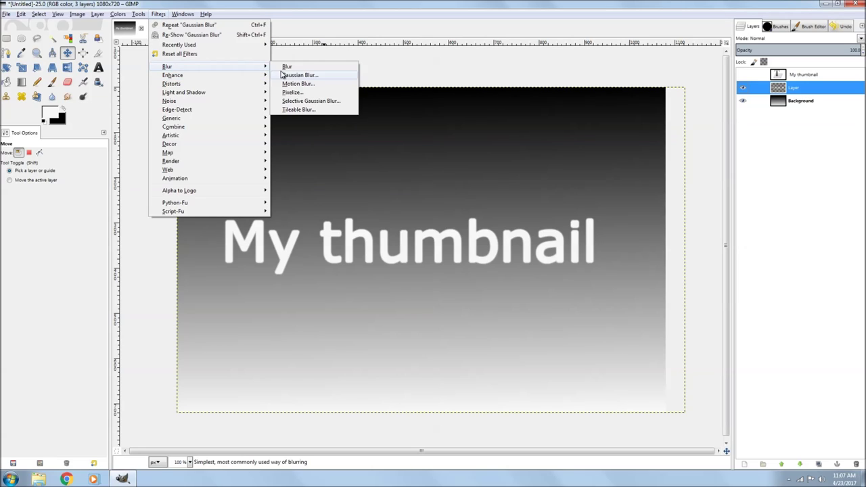
left_click(296, 75)
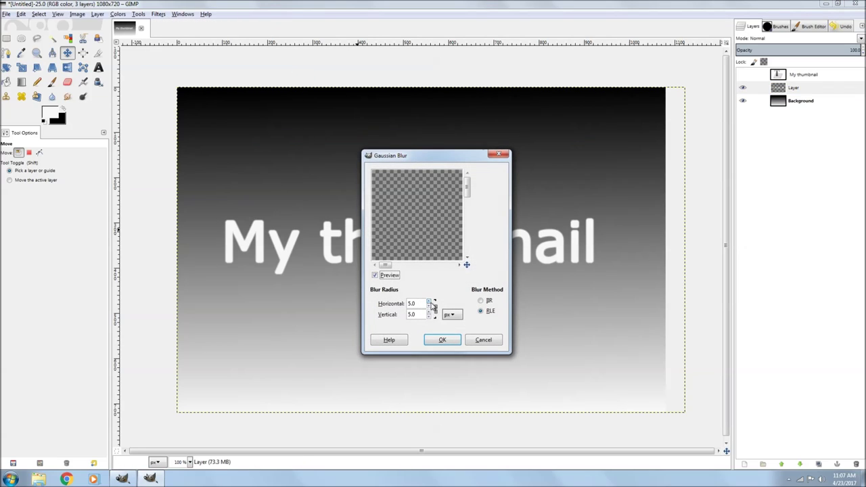
left_click(442, 340)
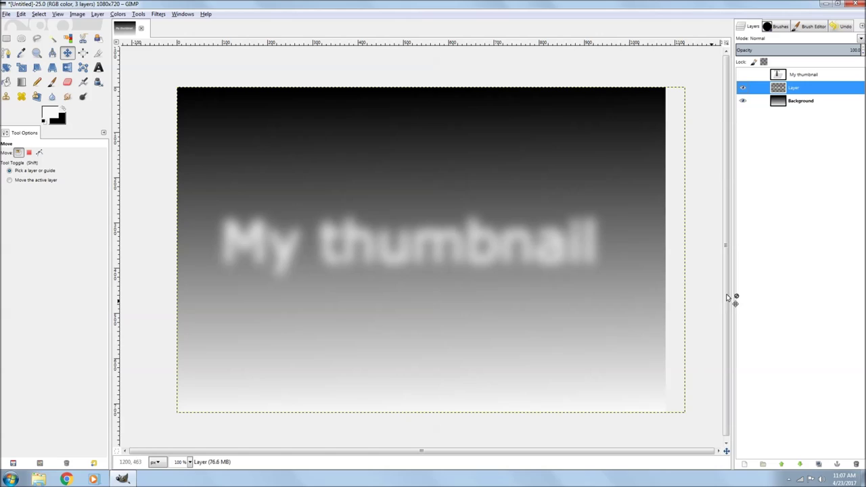
Brighten the glow with four duplicates, merging each copy back into the glow layer
left_click(818, 465)
left_click(817, 465)
left_click(817, 465)
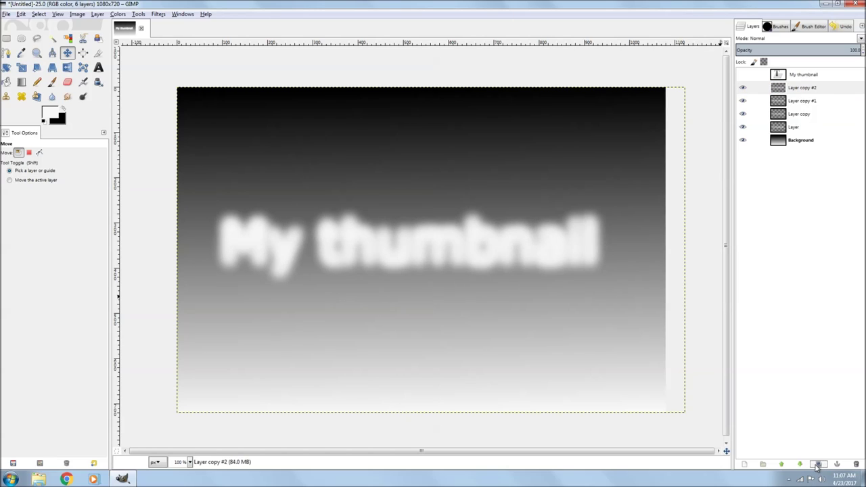
left_click(818, 465)
right_click(807, 88)
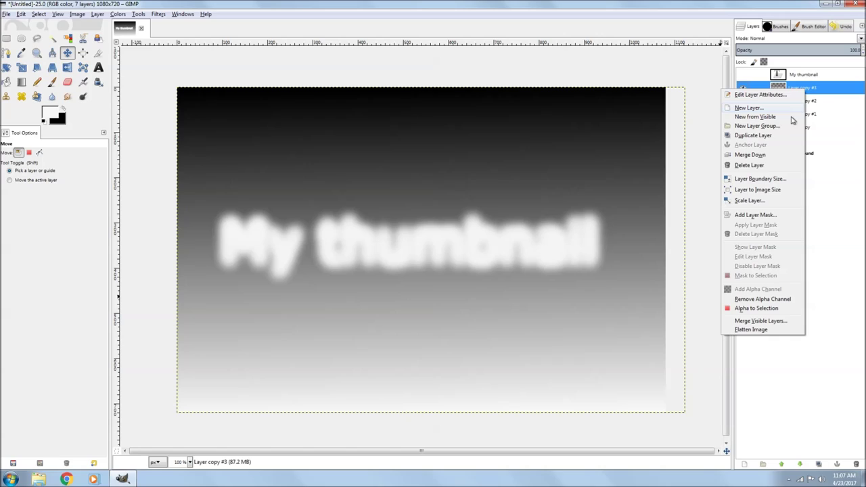
left_click(768, 156)
right_click(796, 88)
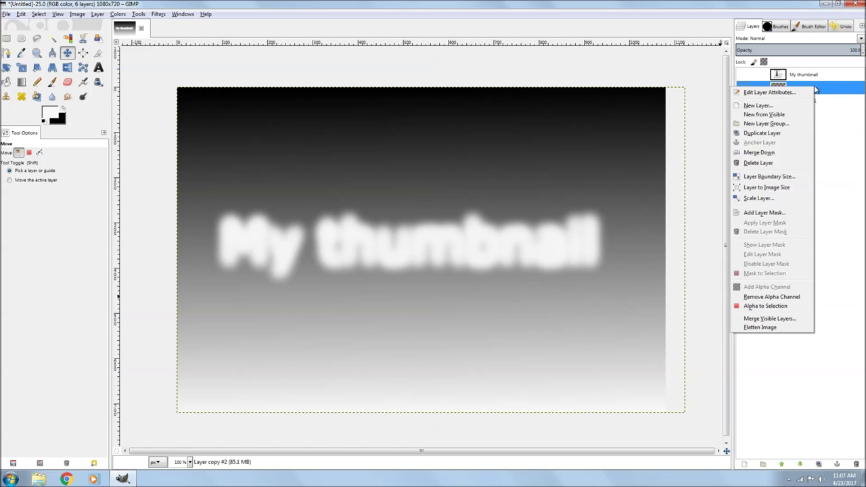
left_click(784, 155)
right_click(819, 88)
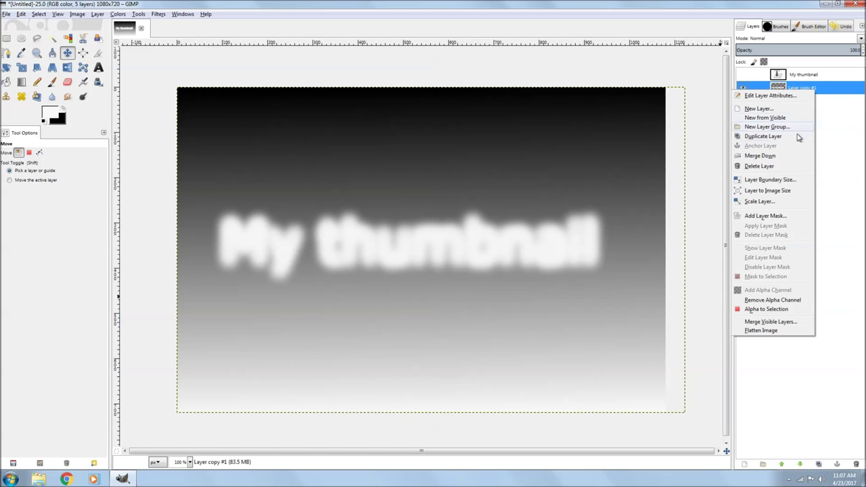
left_click(785, 155)
right_click(816, 91)
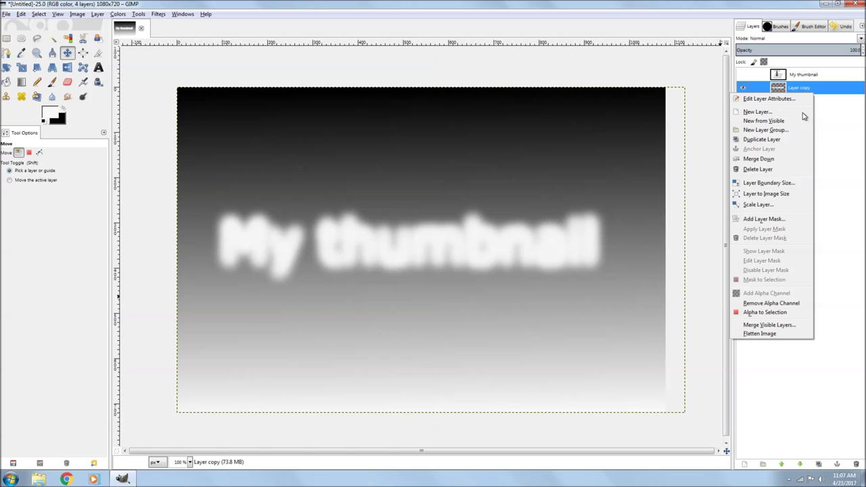
left_click(785, 160)
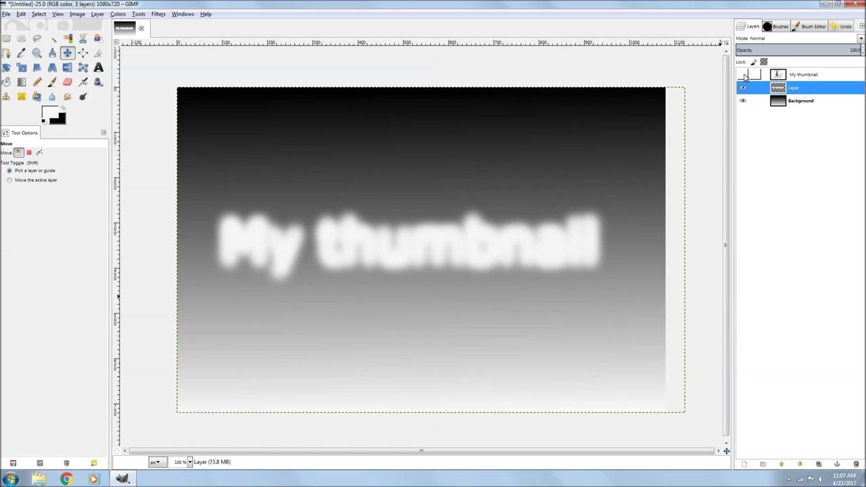
Show the black 'My thumbnail' text again and merge everything into the Background layer
left_click(744, 75)
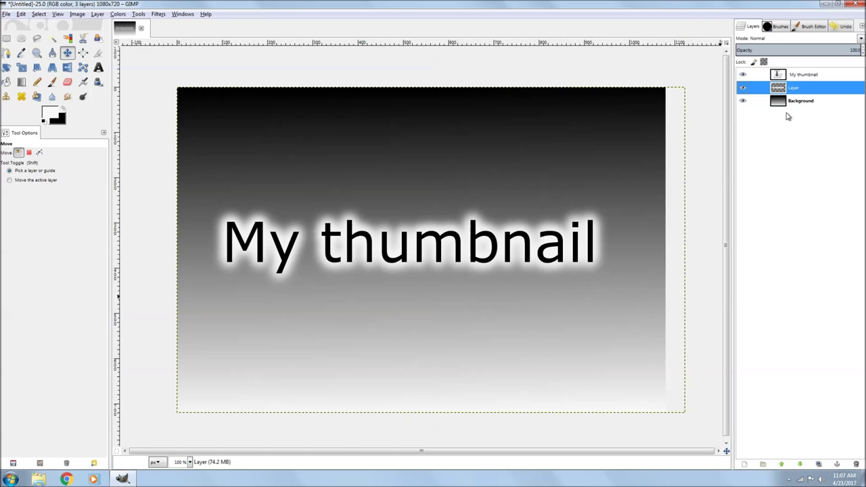
right_click(802, 76)
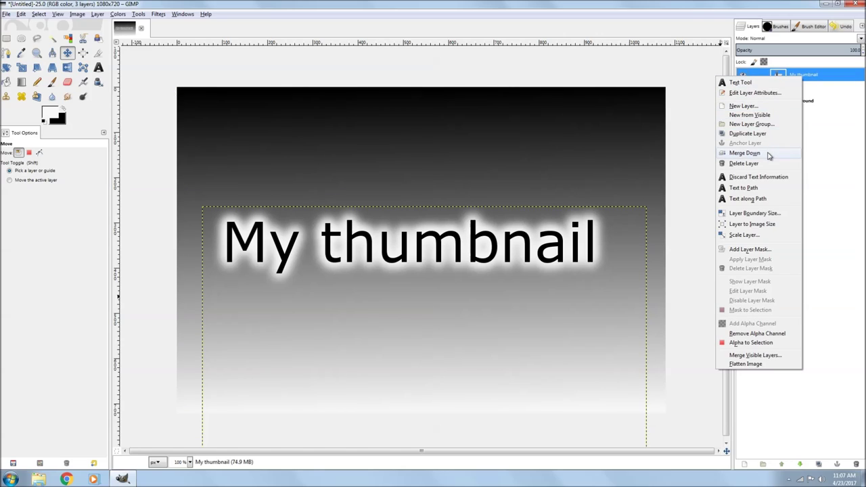
left_click(769, 155)
right_click(802, 76)
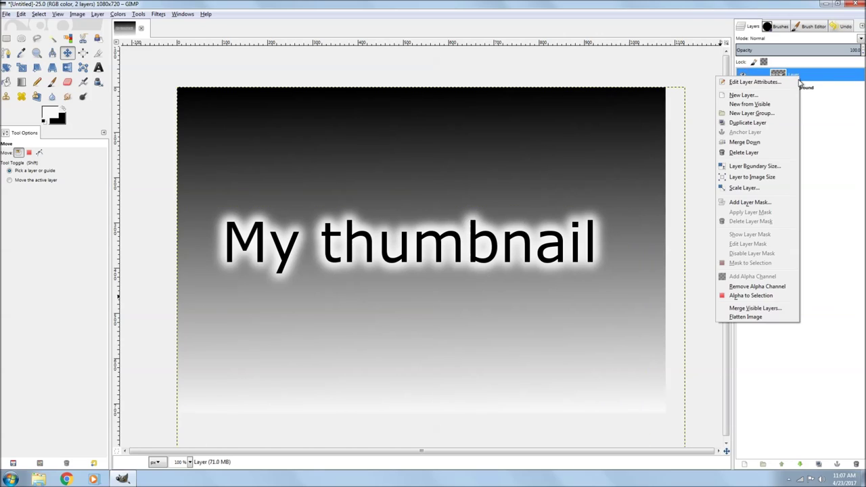
left_click(777, 143)
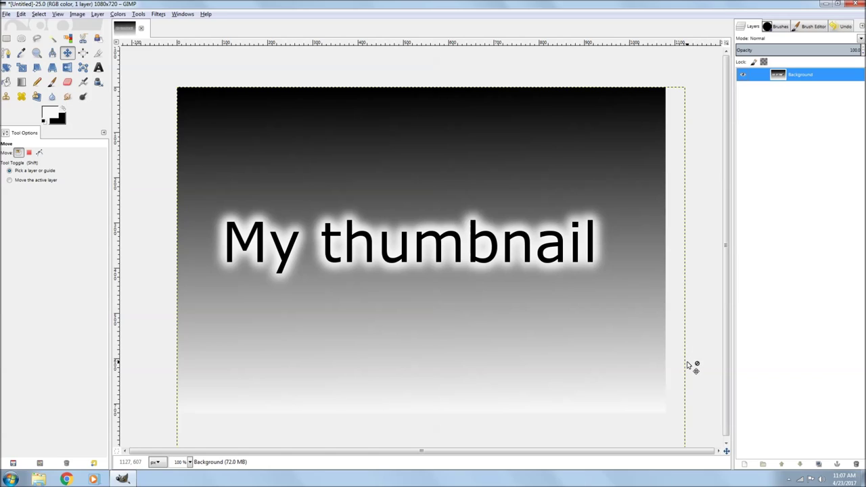
Crop the flattened image to 1078×719, trimming the empty strip on the right and bottom
left_click(99, 53)
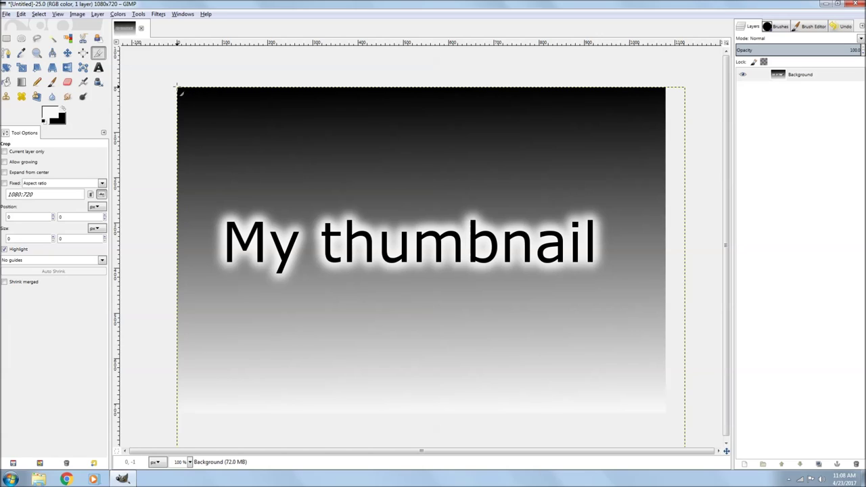
left_click_drag(178, 87, 661, 410)
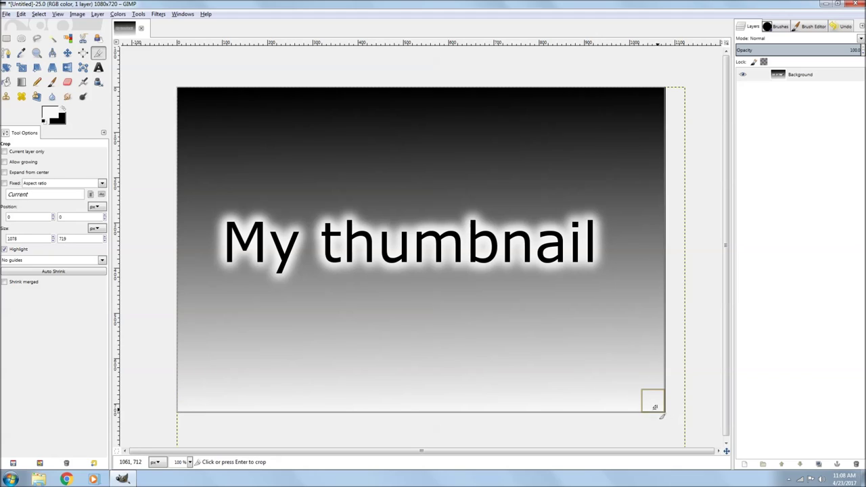
left_click(410, 268)
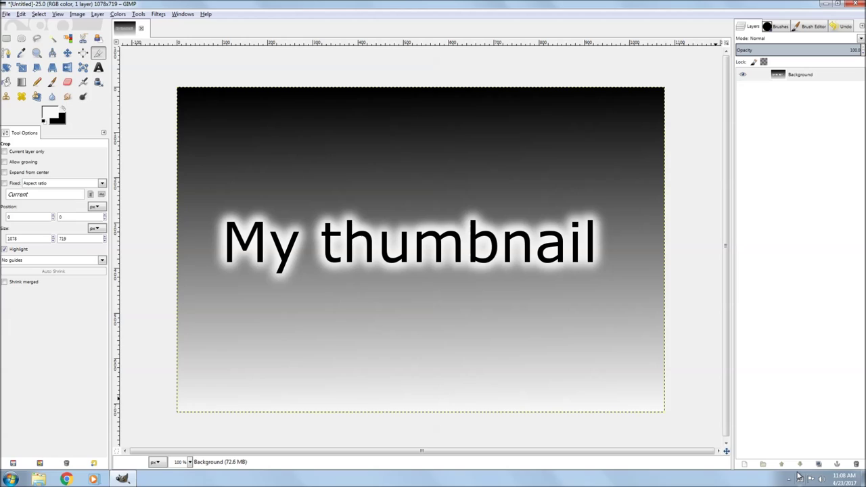
Glance at the Brushes panel, return to Layers, then bring up the File menu
left_click(782, 26)
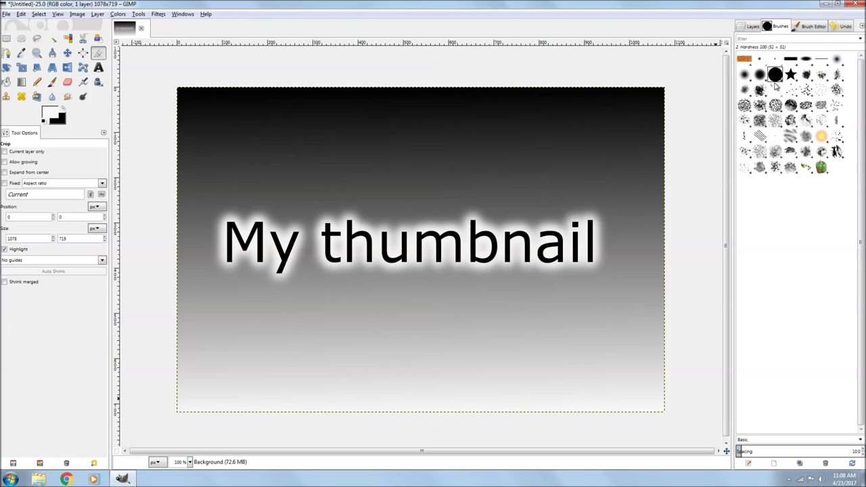
left_click(751, 27)
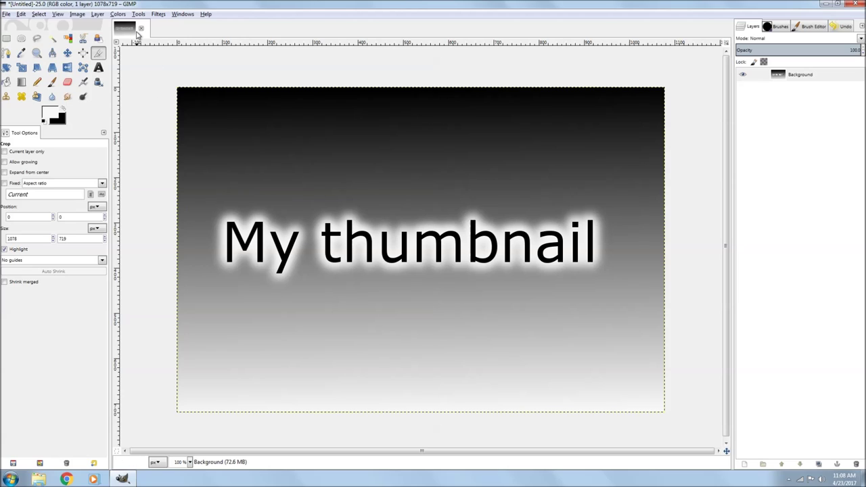
left_click(8, 14)
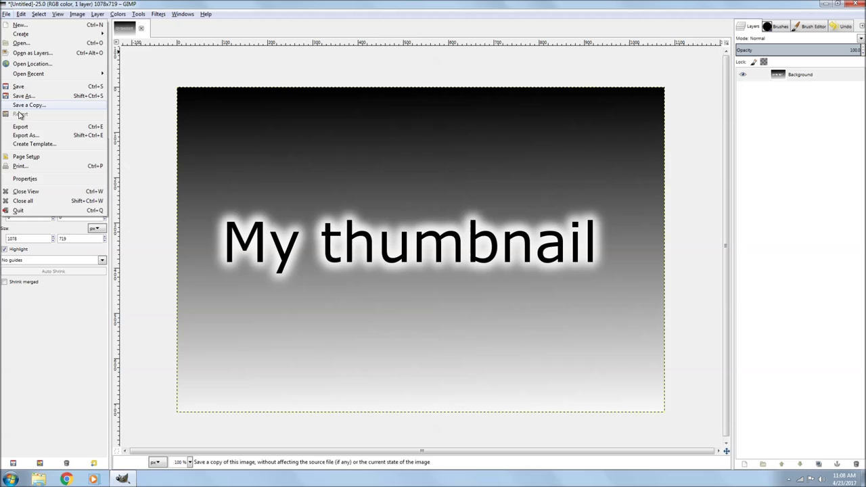